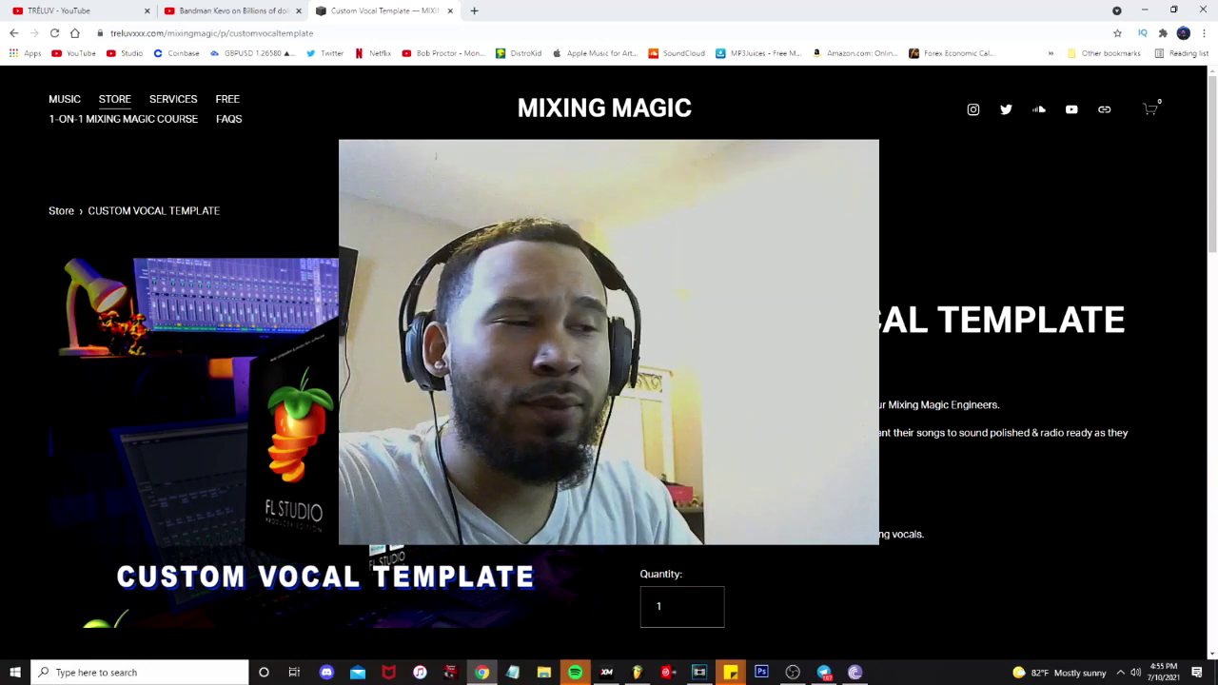
Find an empty mixer insert and bring up File Explorer over the mixer.
scroll(609, 380, "down", 5)
scroll(609, 380, "down", 5)
scroll(609, 380, "down", 5)
scroll(609, 381, "down", 3)
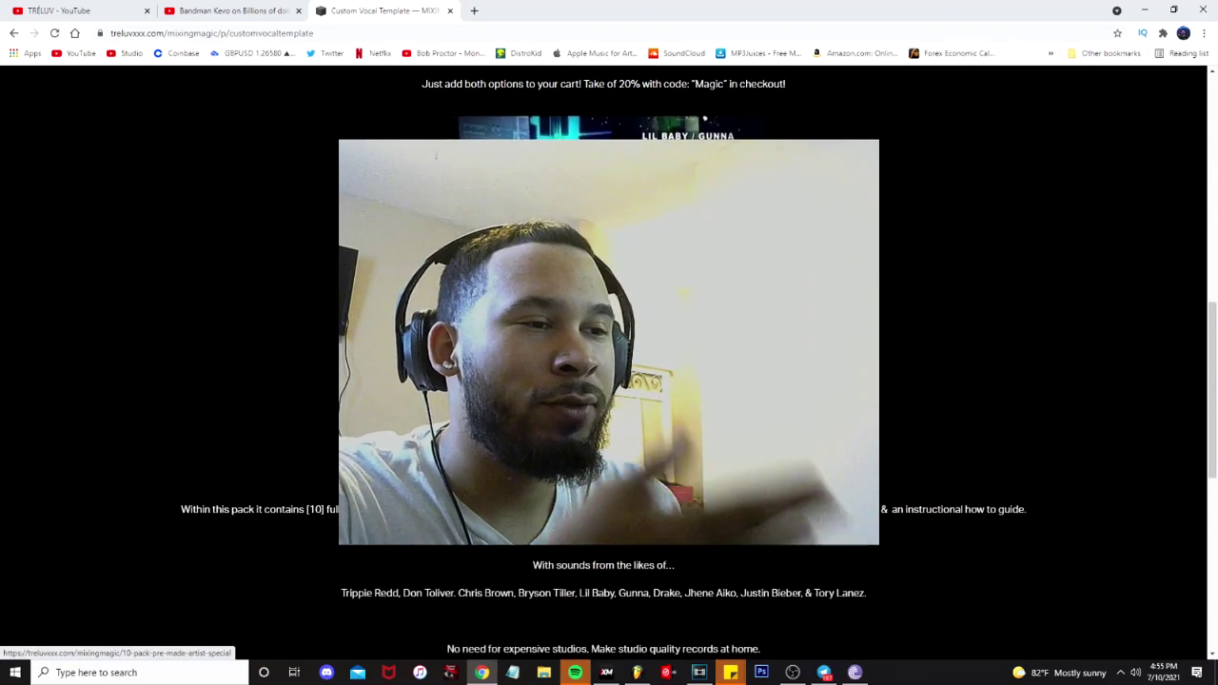
scroll(609, 380, "up", 10)
scroll(609, 381, "up", 8)
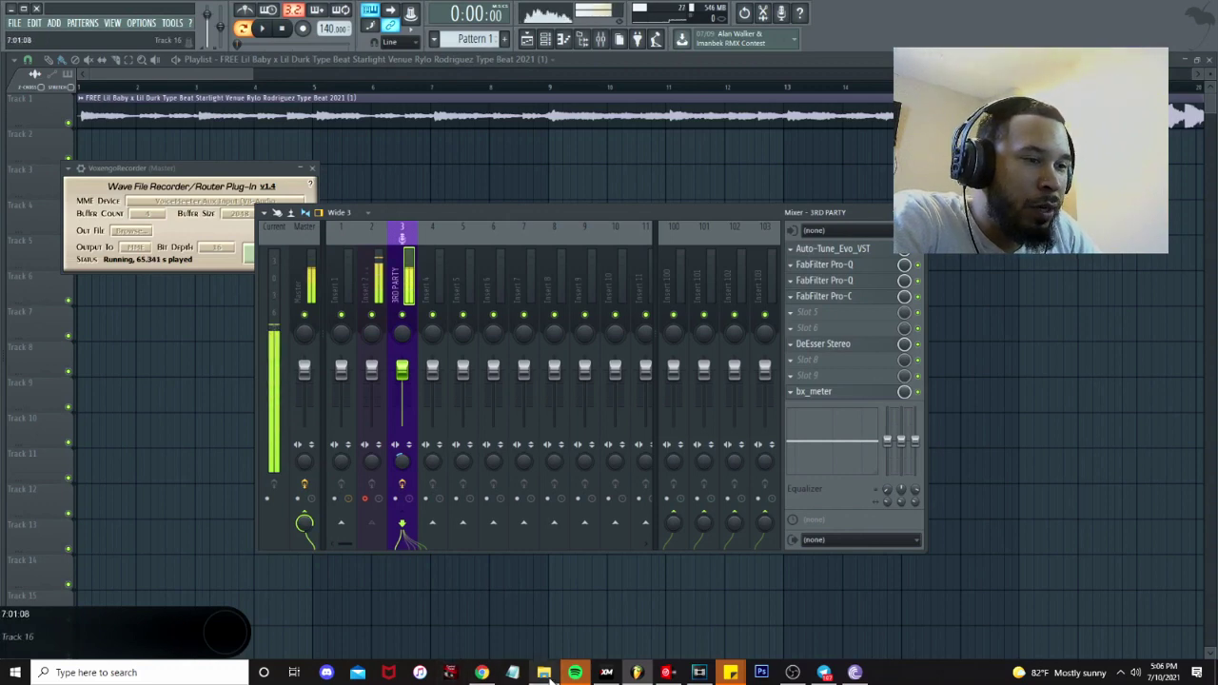
left_click(545, 674)
scroll(454, 399, "up", 3)
Drag the VERSE preset from the Lil Durk template's Mixer folder onto the empty insert.
left_click(480, 367)
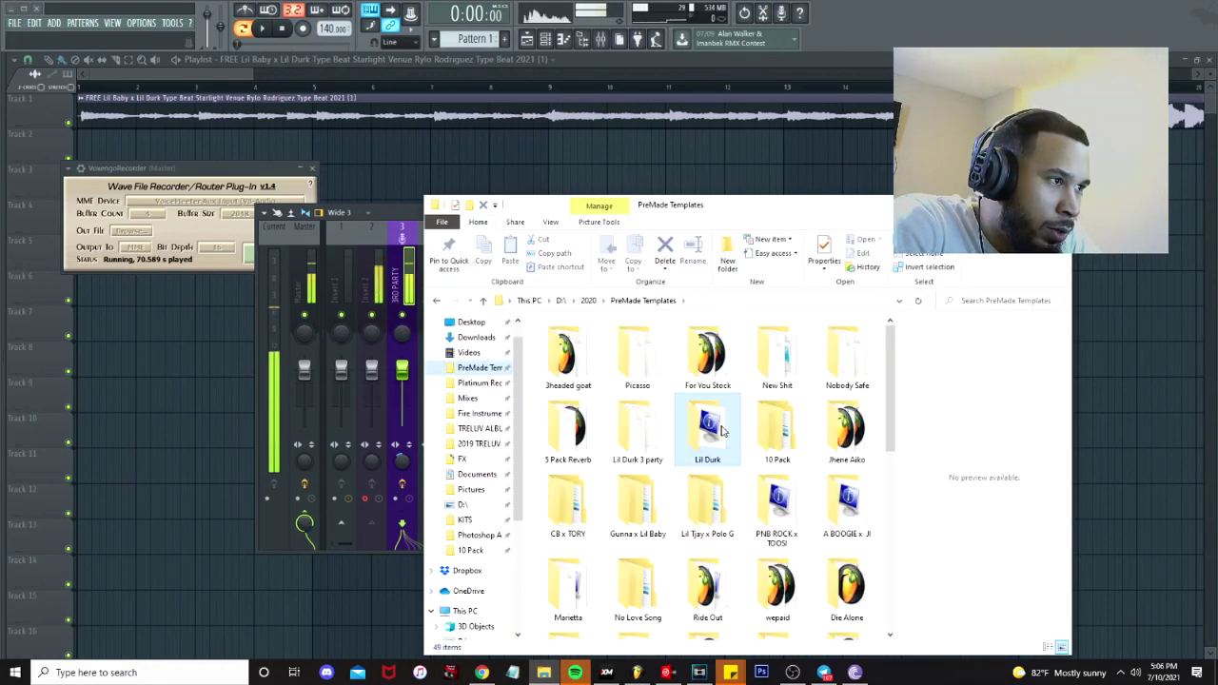
double_click(704, 419)
double_click(568, 354)
left_click(785, 361)
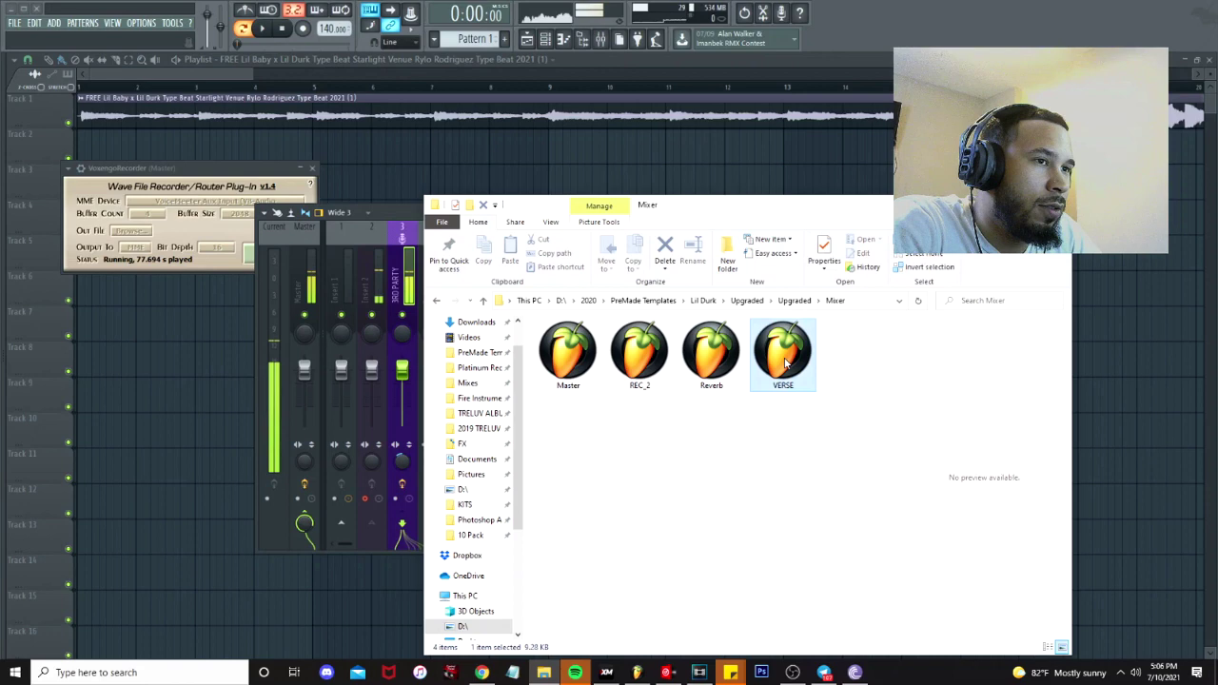
left_click_drag(783, 354, 464, 272)
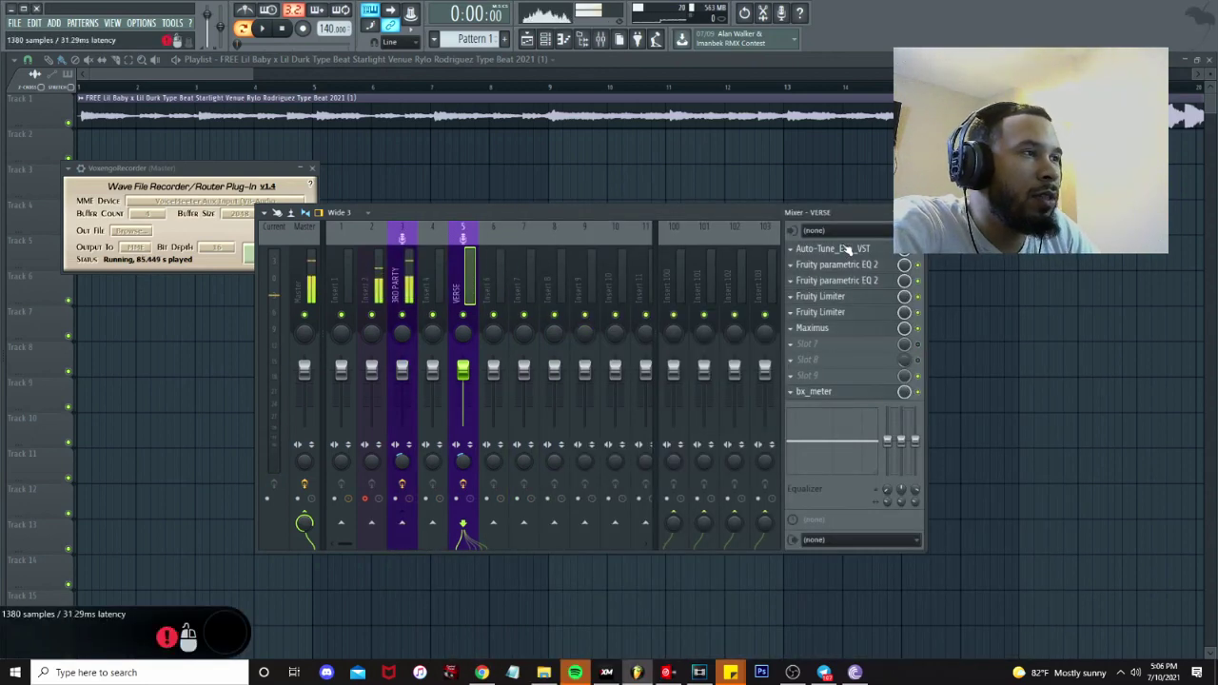
Set the VERSE insert's Auto-Tune Evo key to D and close the plugin.
left_click(846, 249)
left_click(391, 179)
left_click(404, 224)
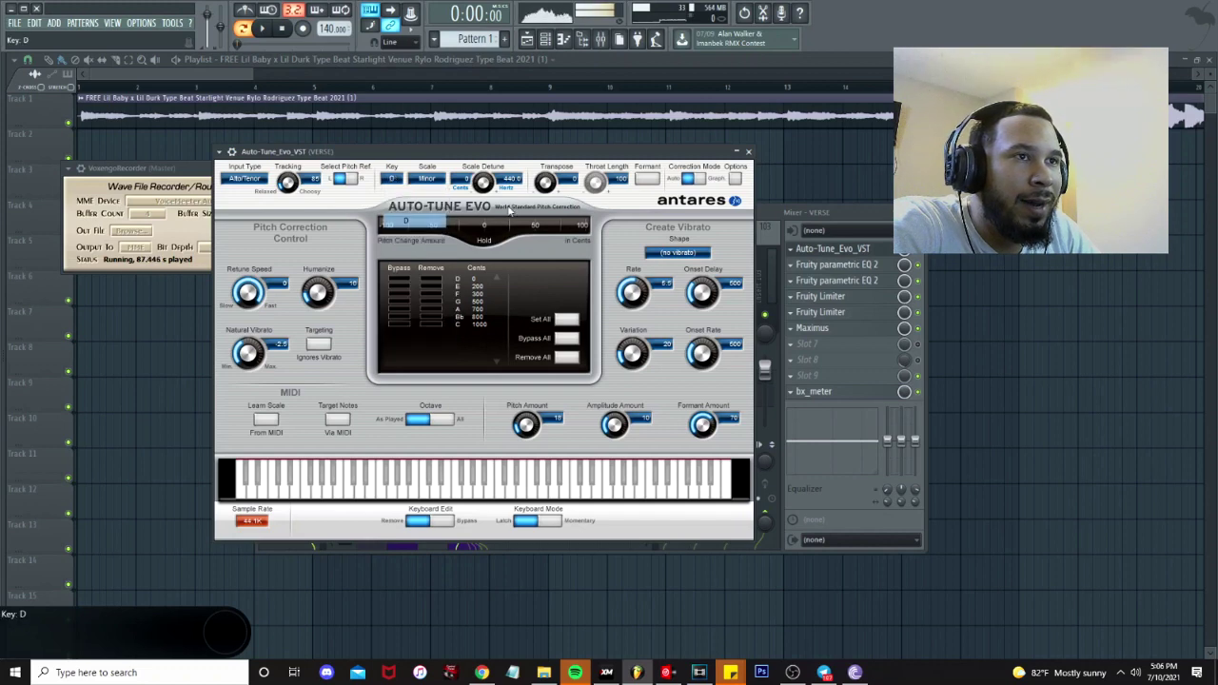
left_click(749, 153)
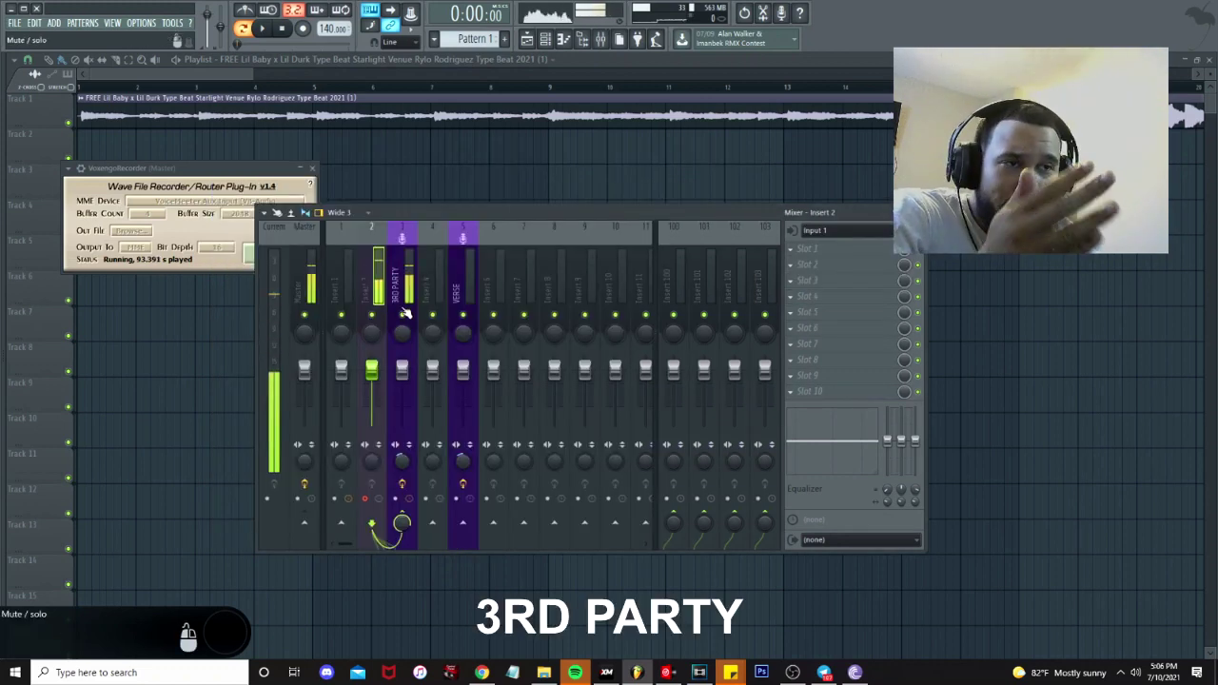
Turn off Insert 2's send to VERSE and enable its send to 3RD PARTY, then reselect Insert 2.
left_click(463, 522)
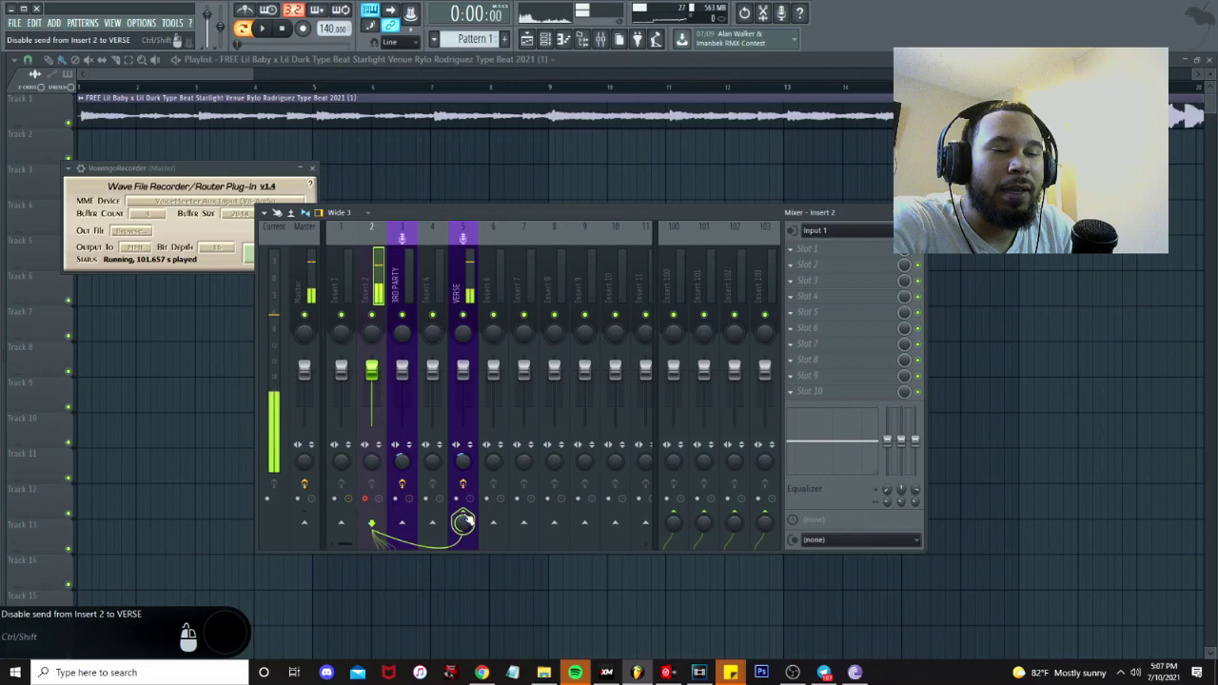
left_click(464, 522)
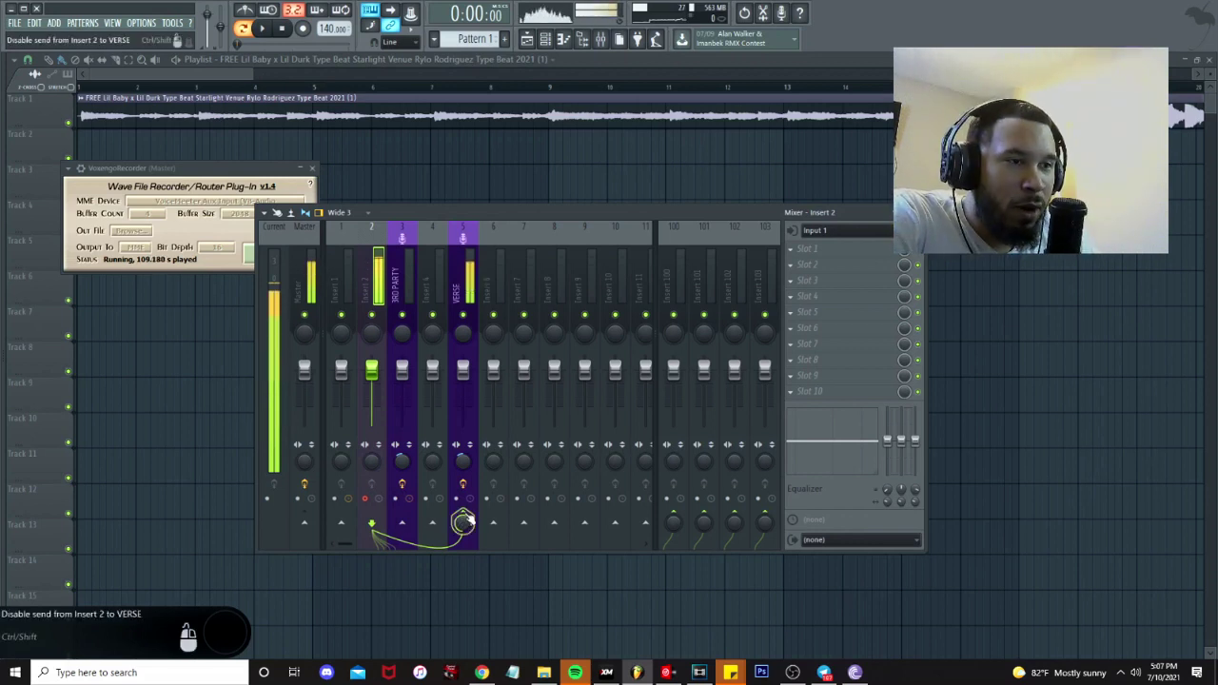
left_click(463, 522)
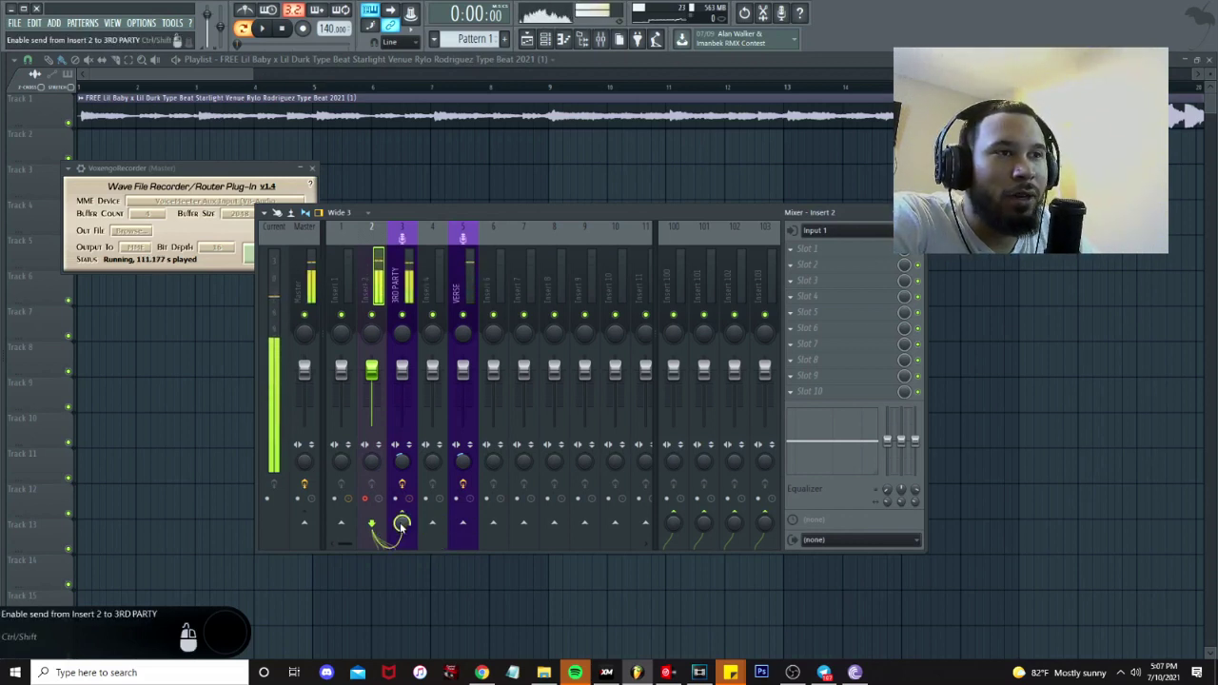
left_click(401, 523)
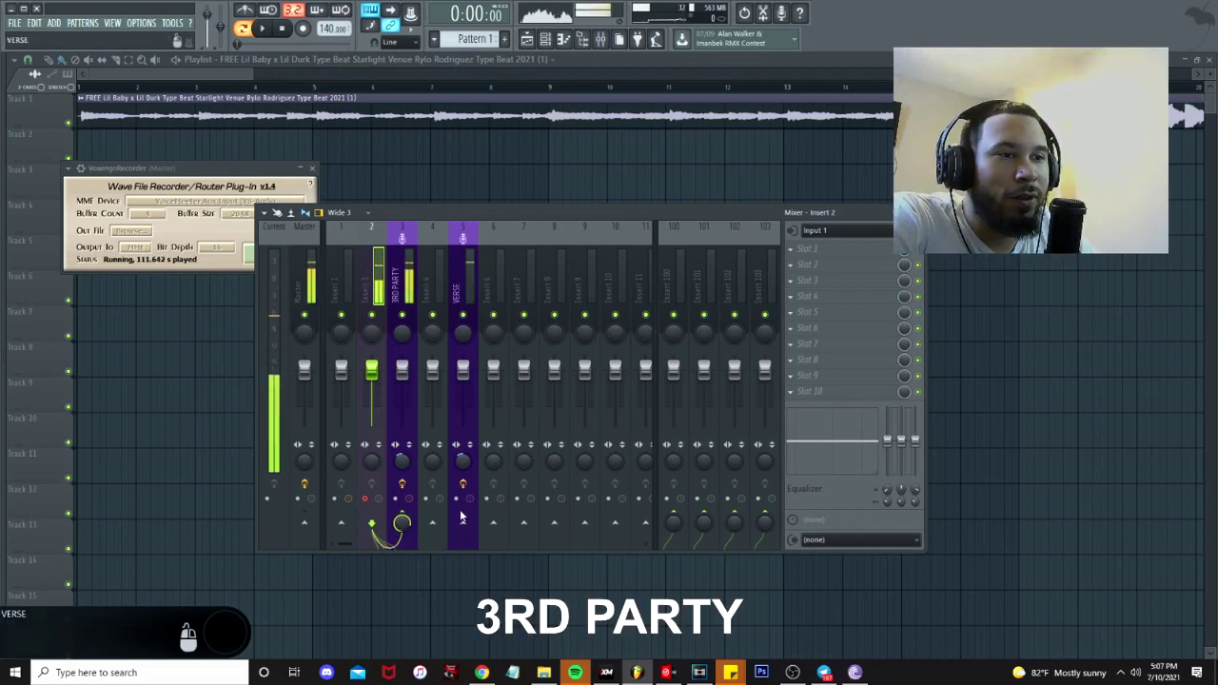
left_click(468, 272)
left_click(375, 494)
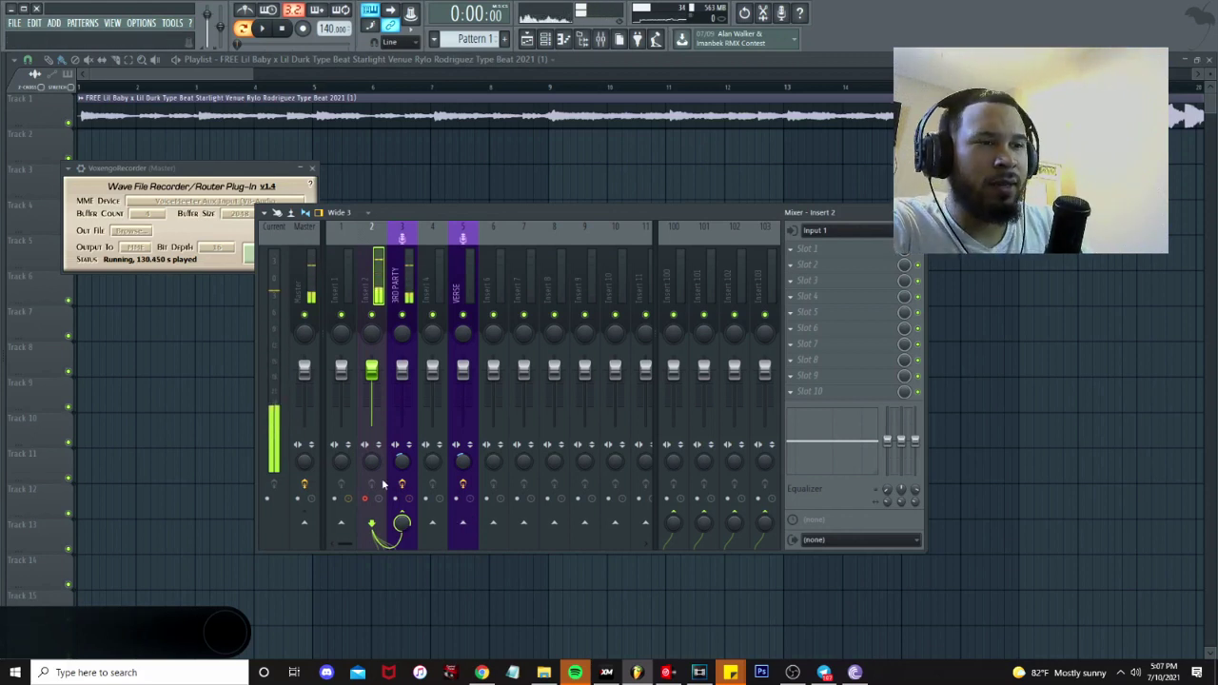
Send Insert 2 to VERSE and check VERSE's Fruity Limiters reacting to live vocals.
left_click(447, 531, "ctrl")
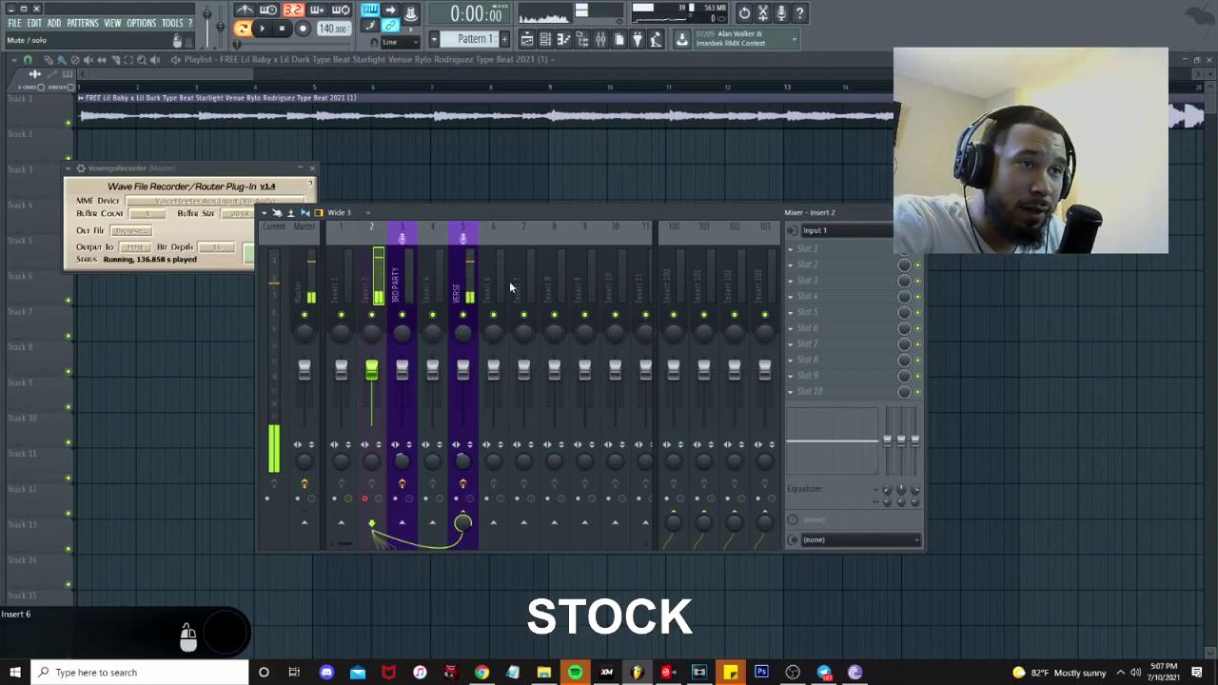
left_click(469, 278)
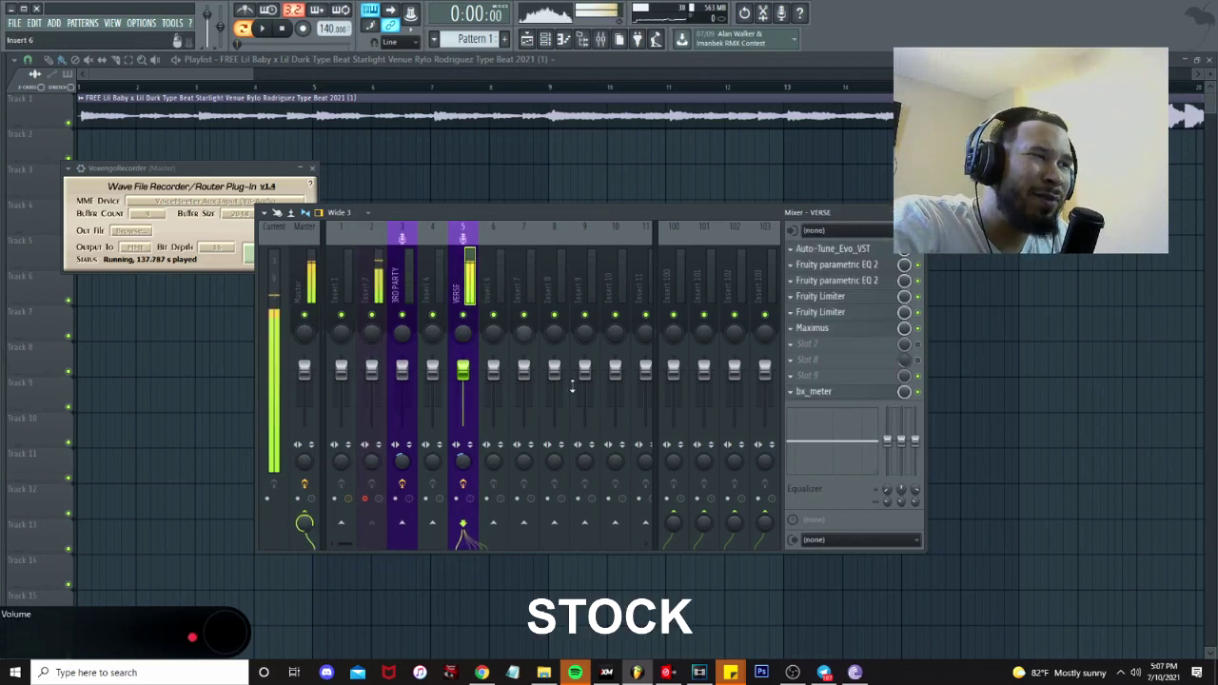
left_click(864, 297)
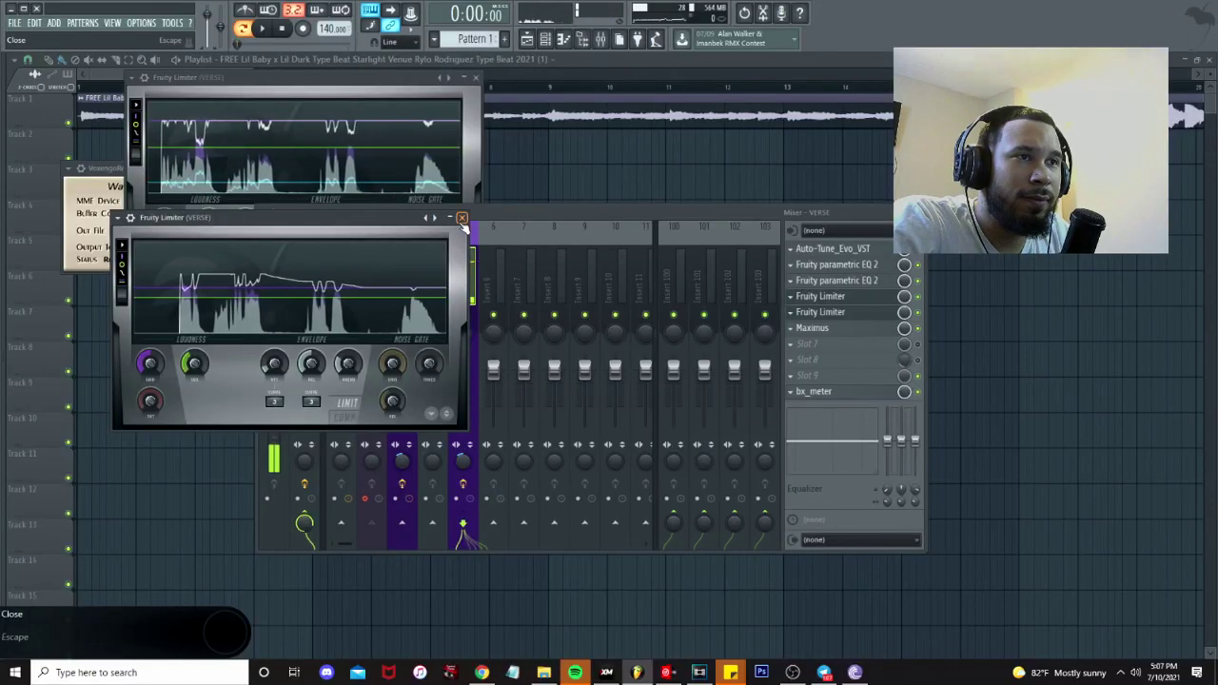
left_click(463, 219)
Switch Insert 2's send from VERSE back to the 3RD PARTY track.
left_click(376, 298)
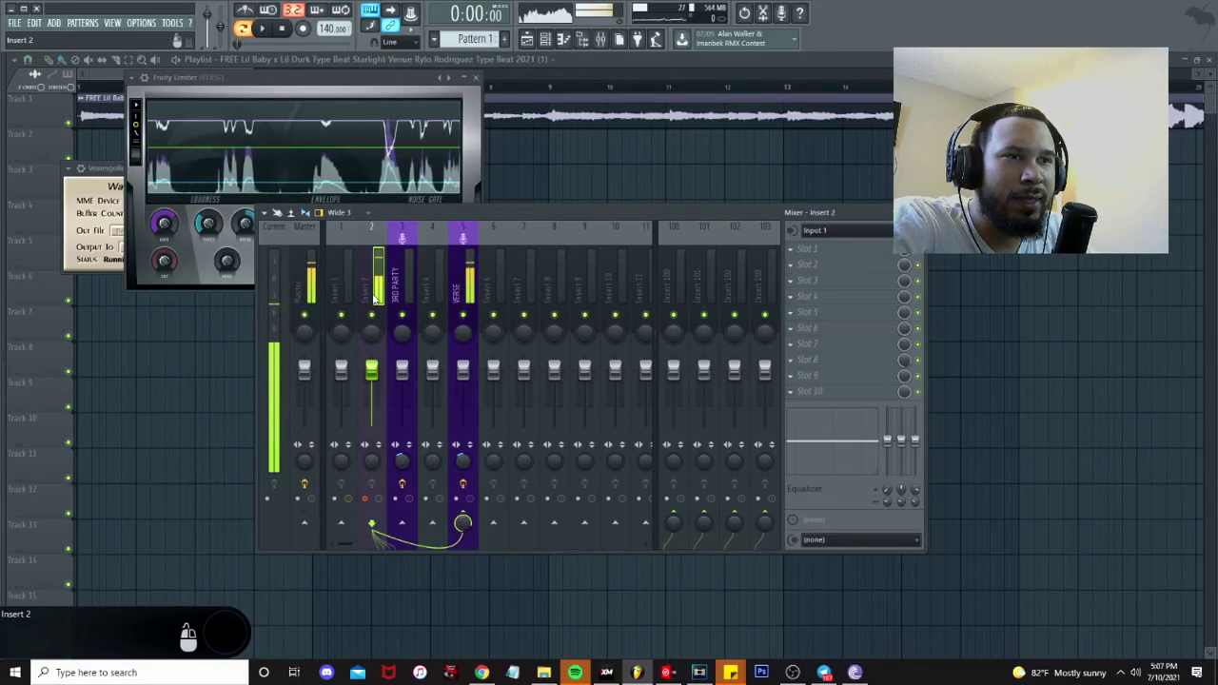
left_click(462, 522)
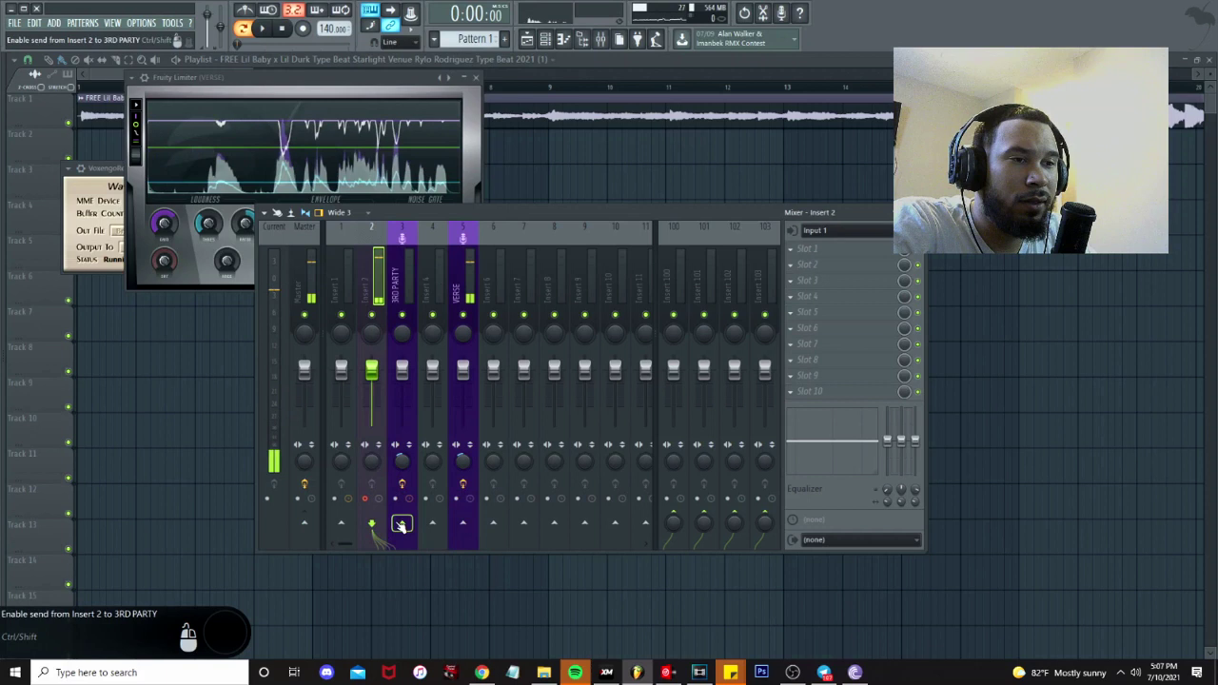
left_click(400, 524)
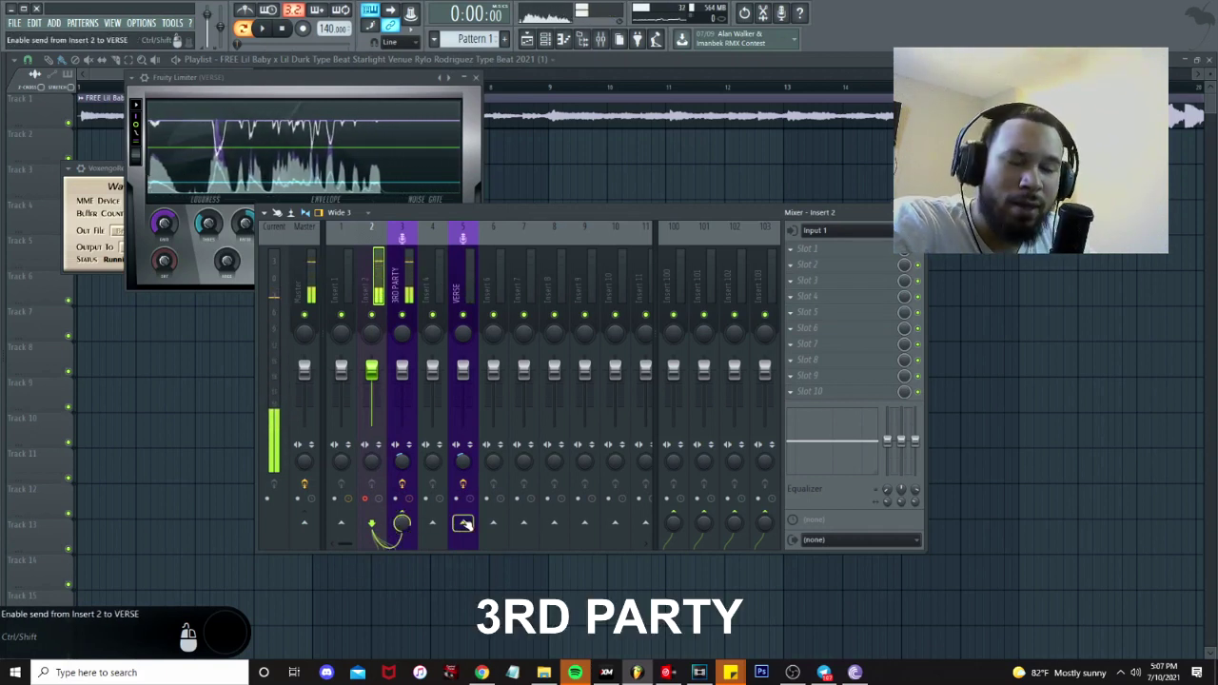
Hide the mixer and zoom the playlist out to show the whole beat clip.
left_click(480, 95)
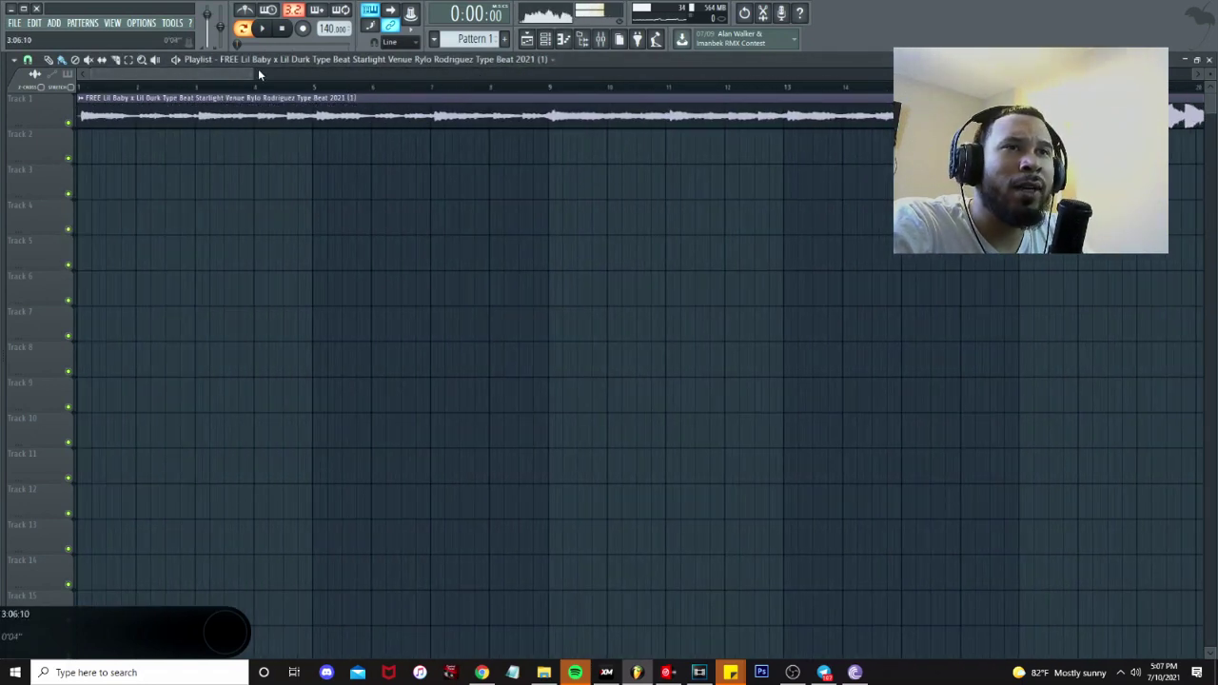
left_click_drag(258, 72, 845, 73)
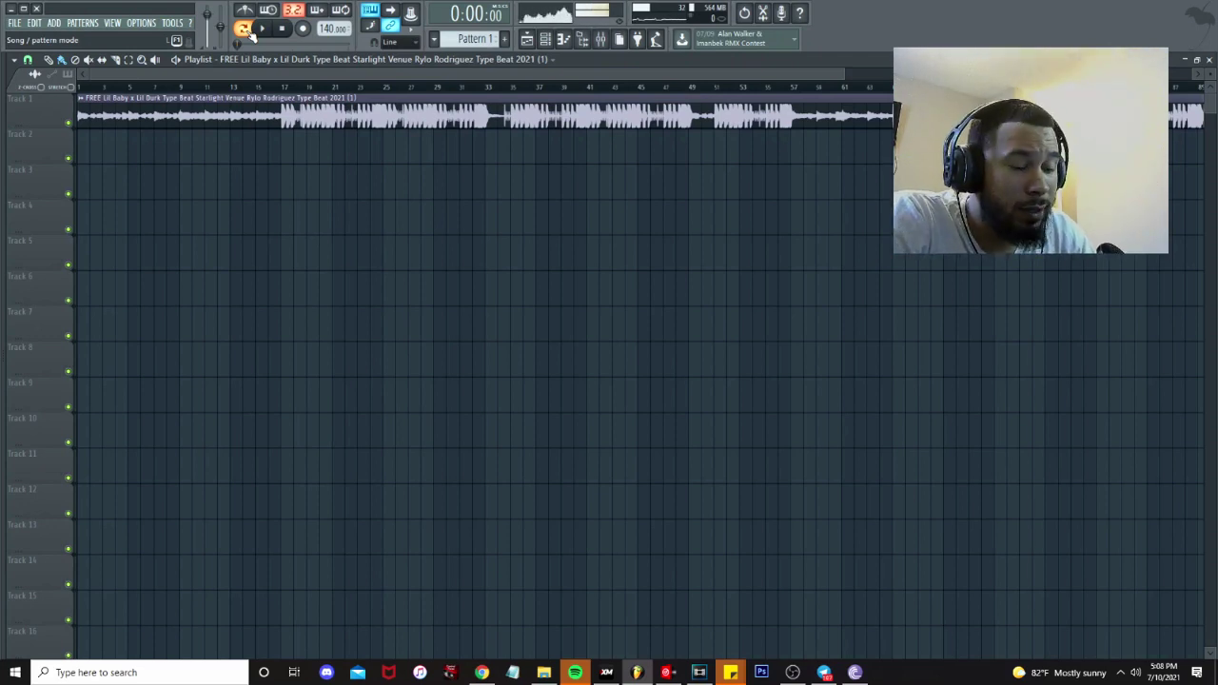
Record a vocal take and inspect the recorded clip's channel settings.
left_click(273, 63)
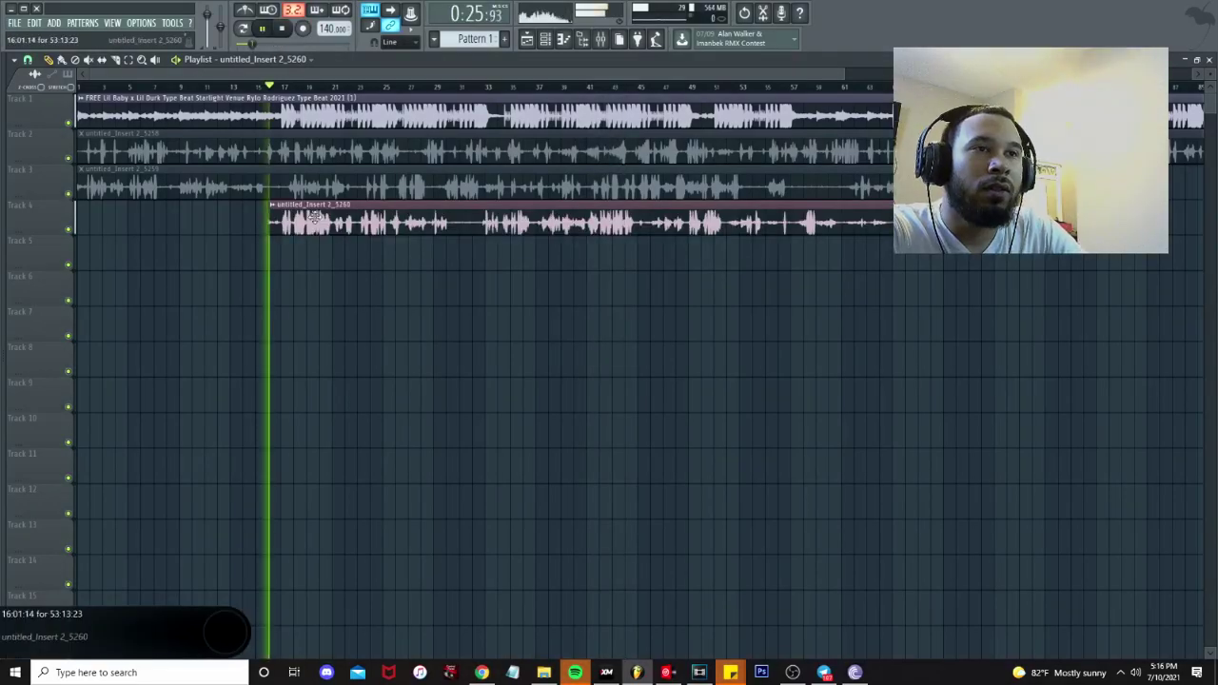
double_click(314, 214)
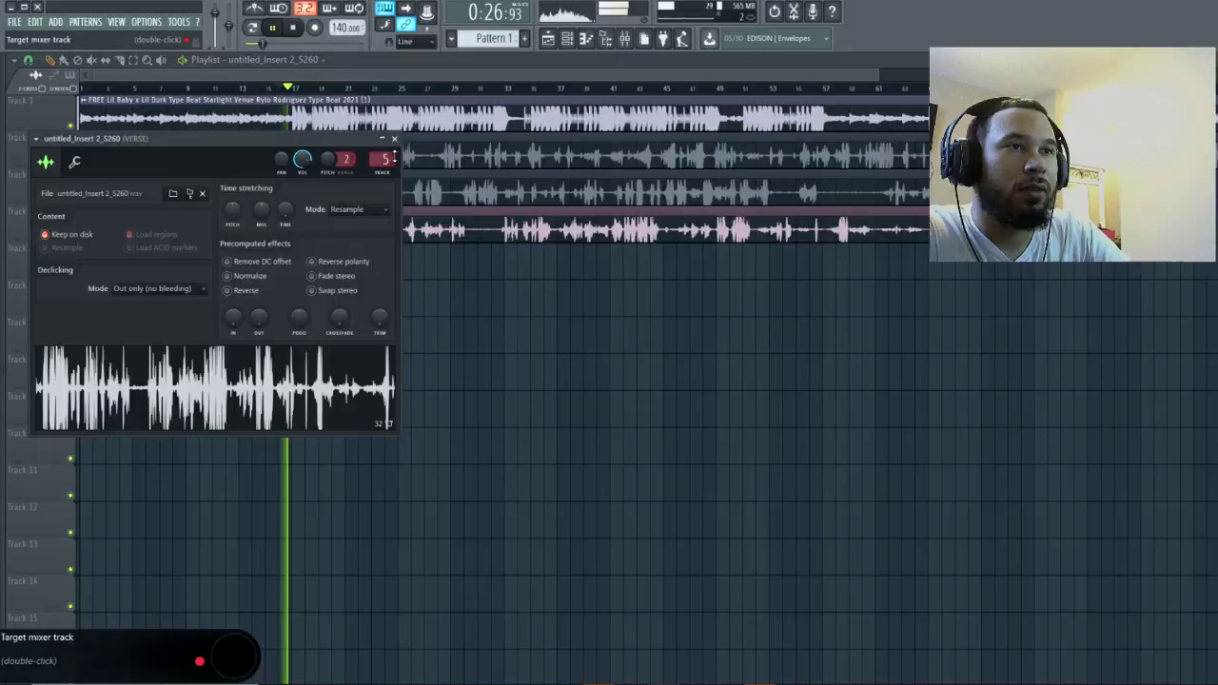
scroll(384, 159, "up", 2)
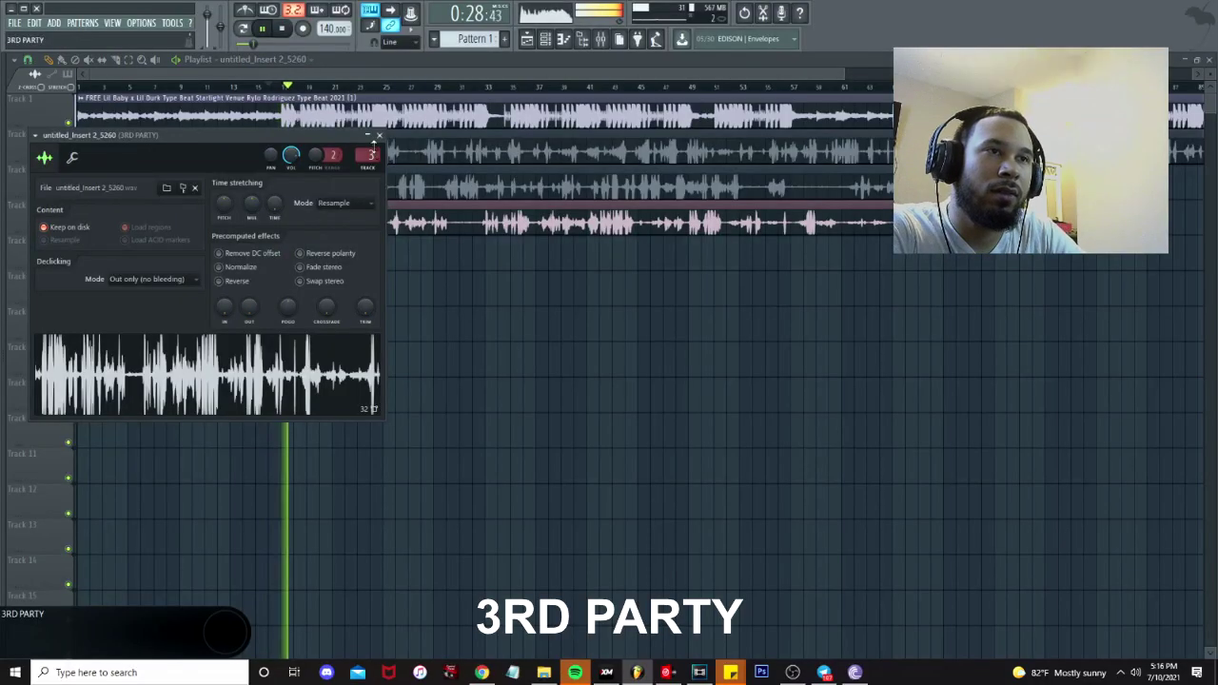
left_click(378, 135)
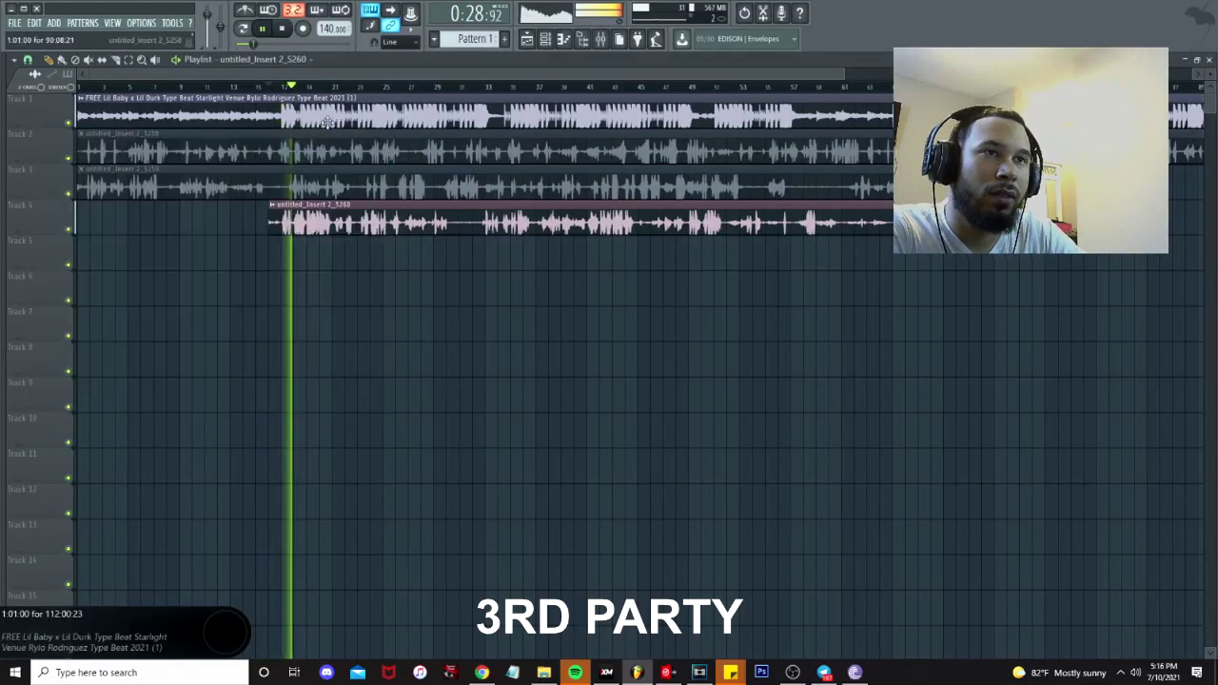
Delete the stray clip on Track 6 of the playlist.
left_click(349, 290)
right_click(349, 290)
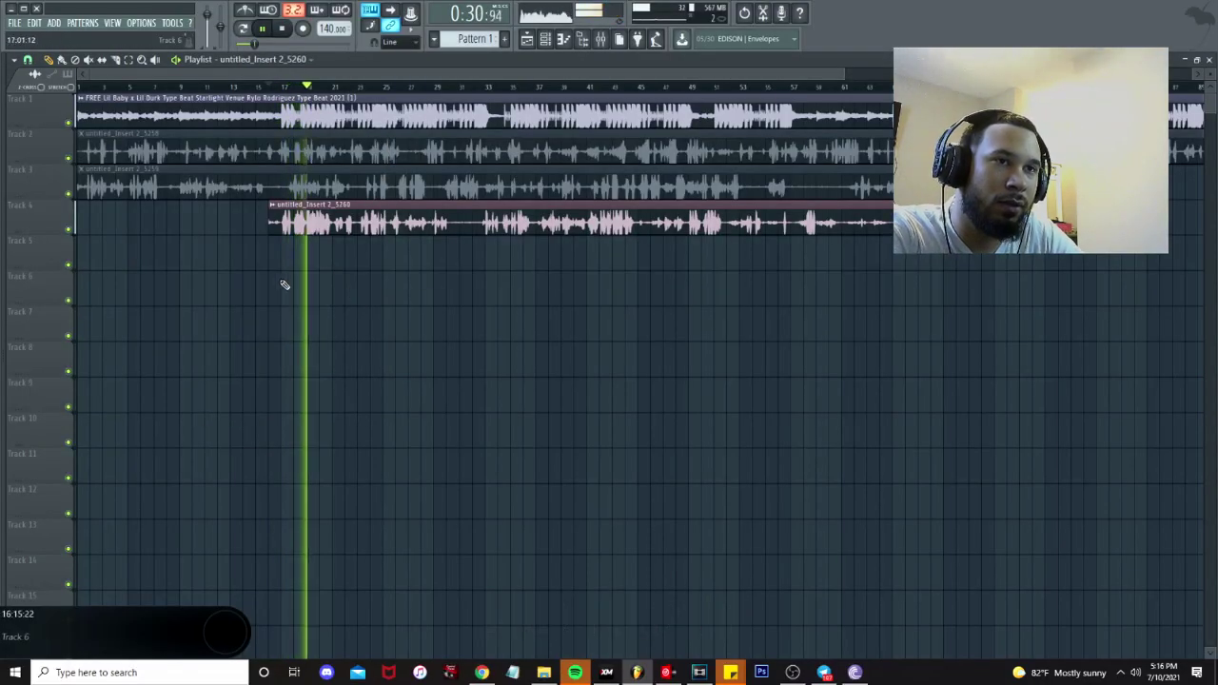
scroll(290, 228, "up", 2)
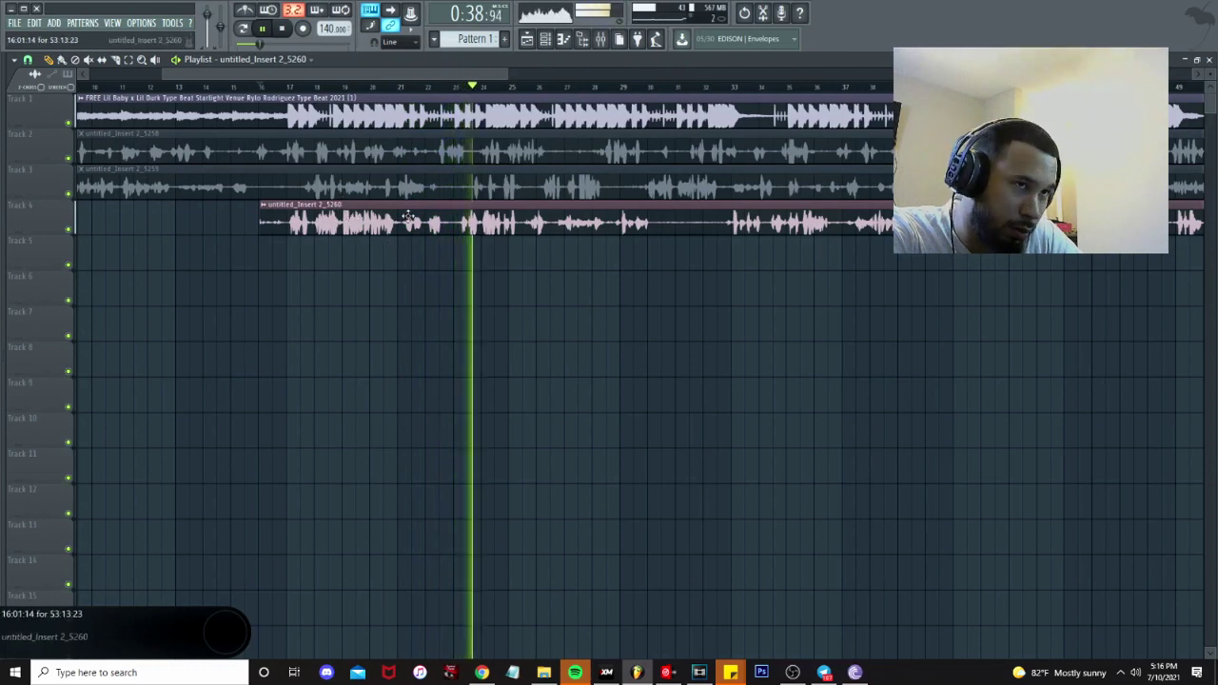
scroll(396, 240, "down", 2)
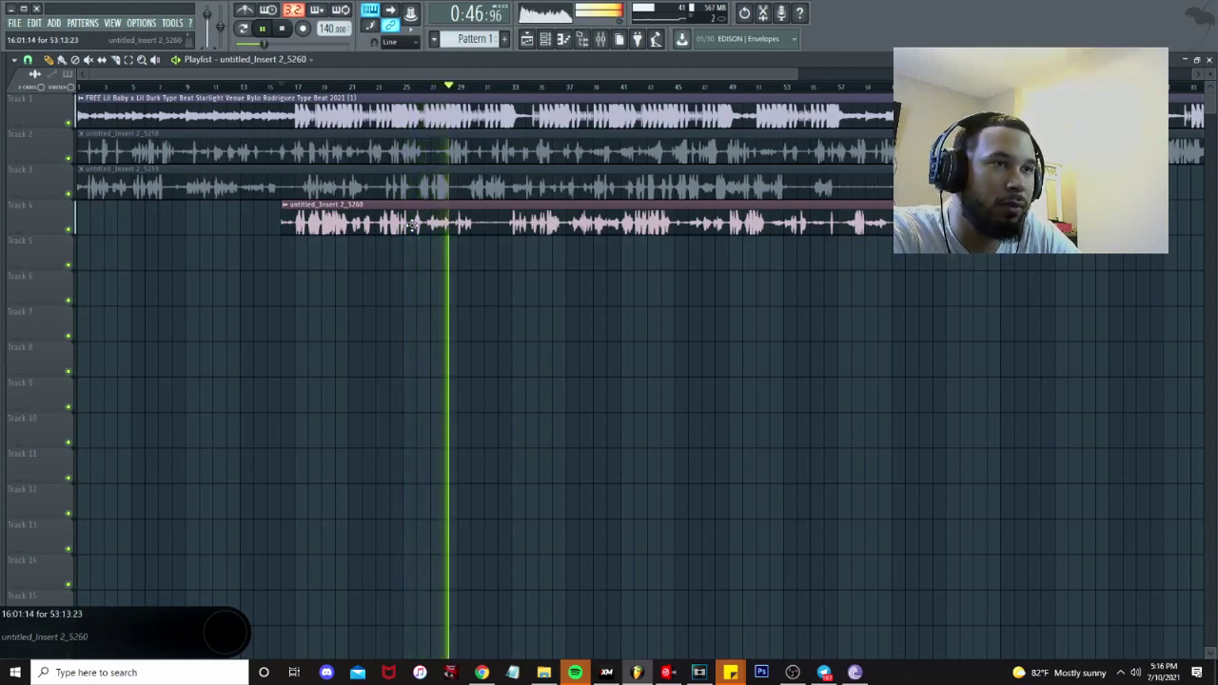
Name Track 4 'STOCK' and the track below it '3rd PART'.
type("STOC")
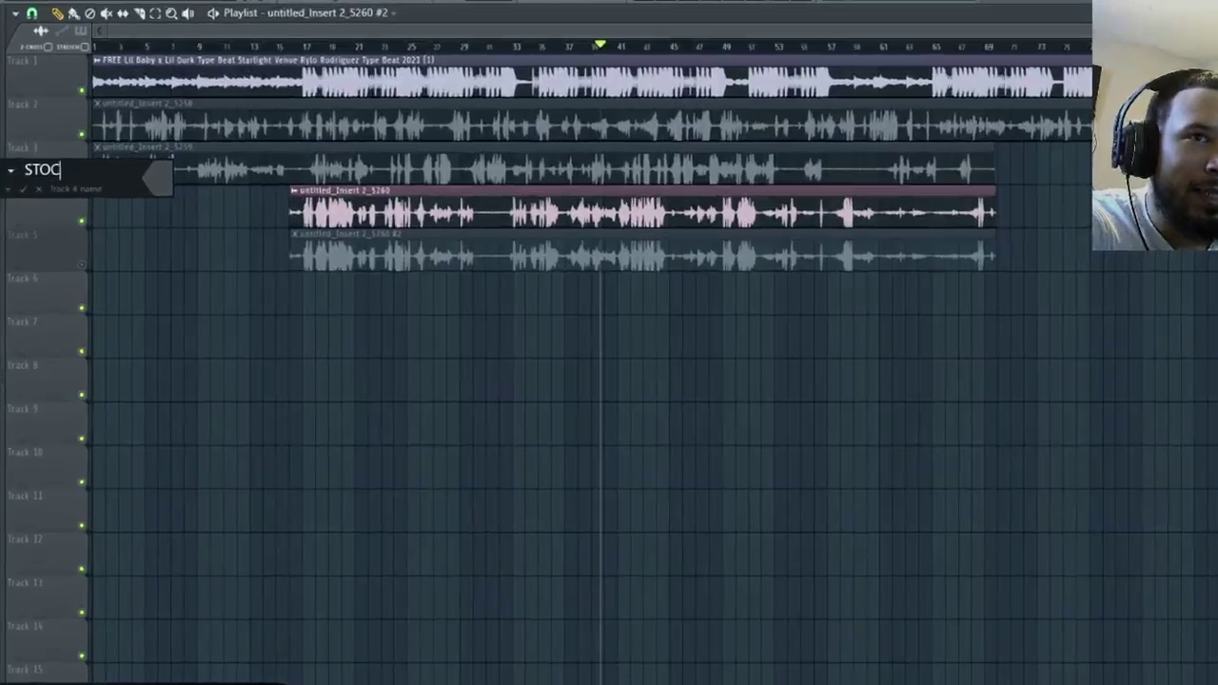
type("K")
key("Return")
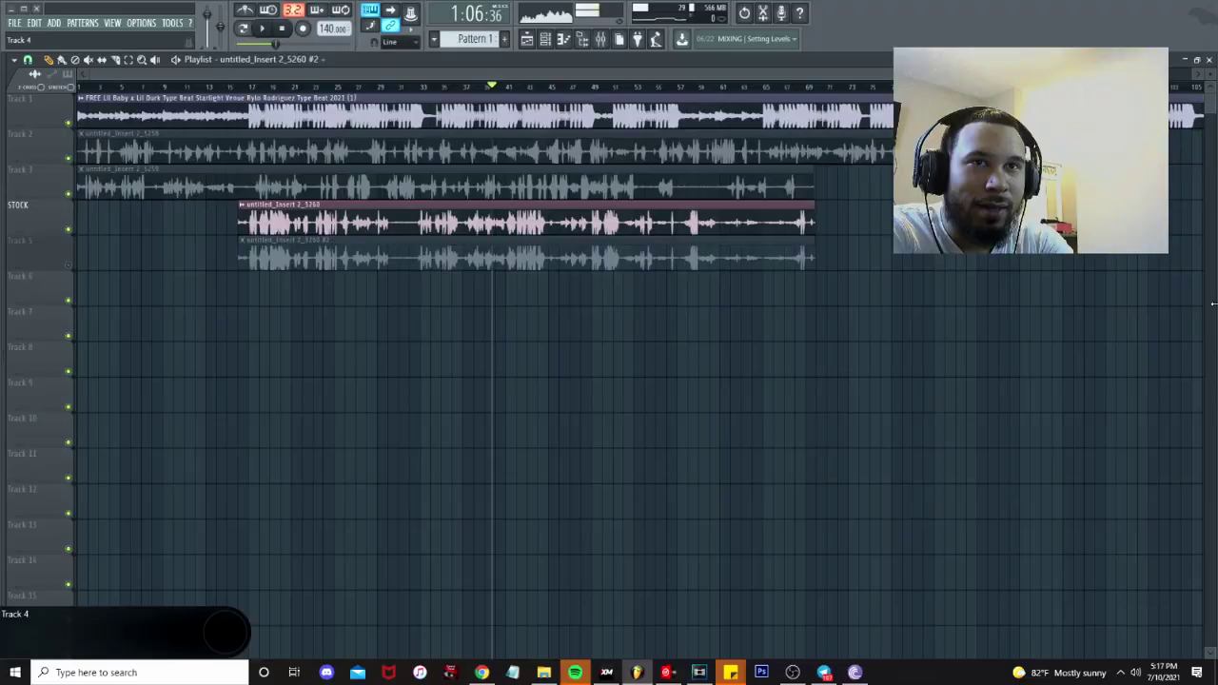
right_click(23, 240)
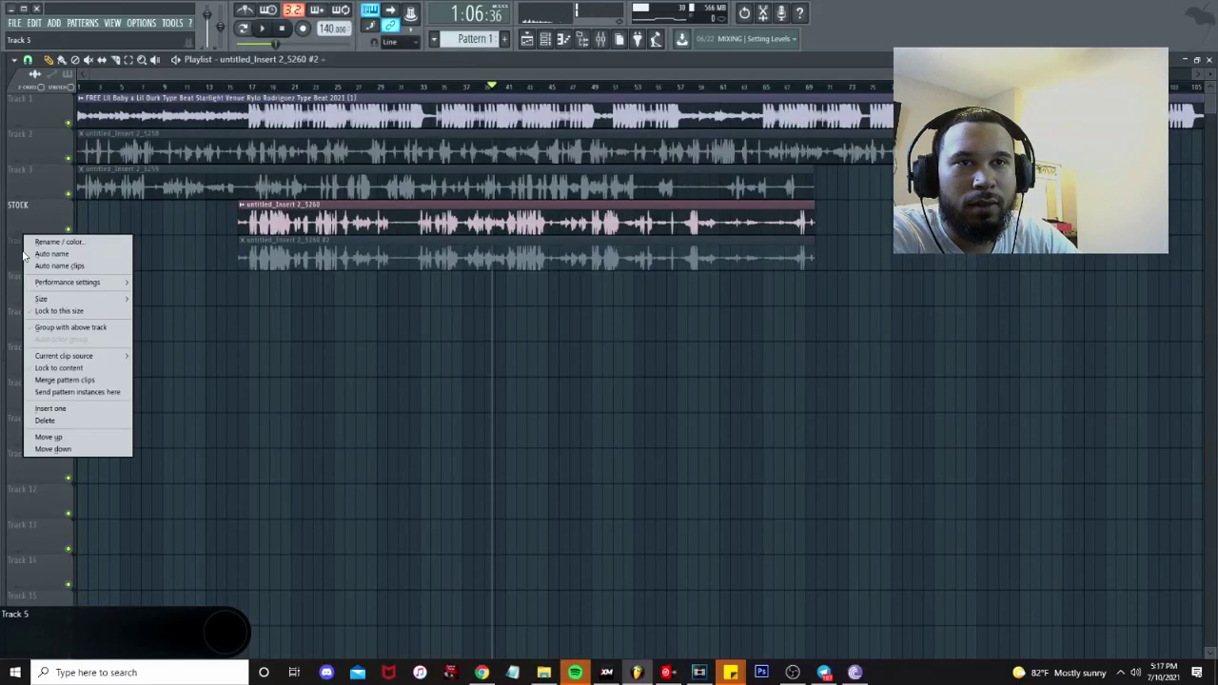
left_click(57, 241)
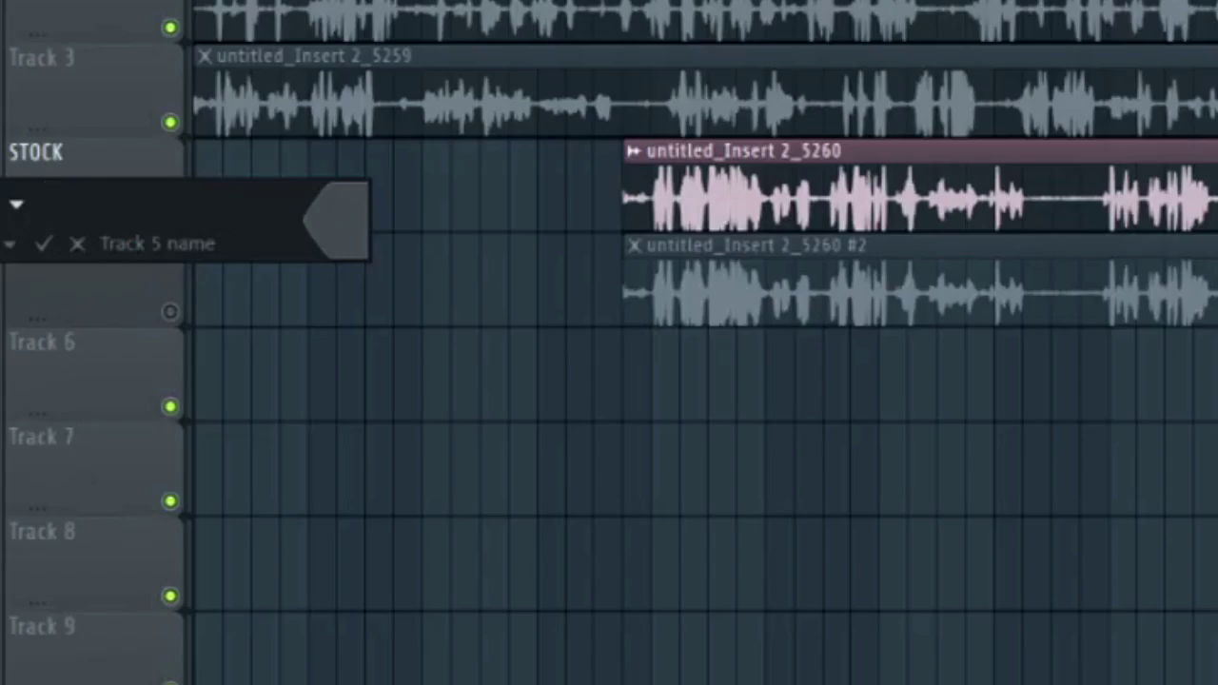
type("3rd")
type(" PART")
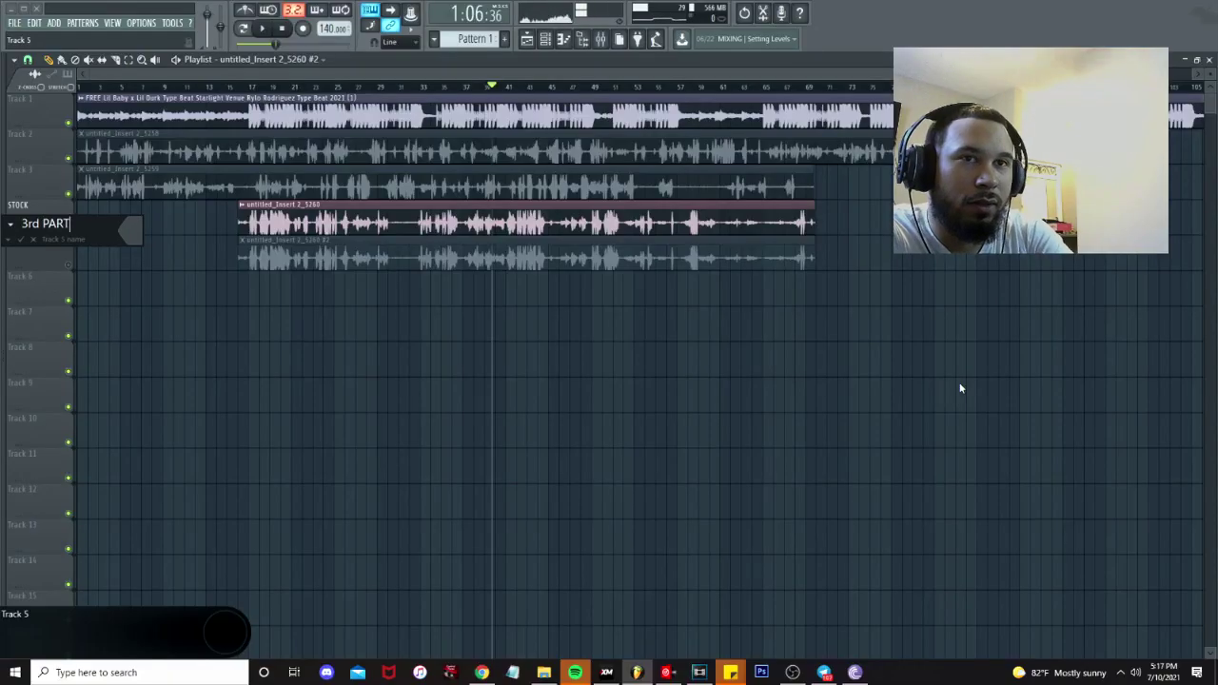
key("Return")
key("F9")
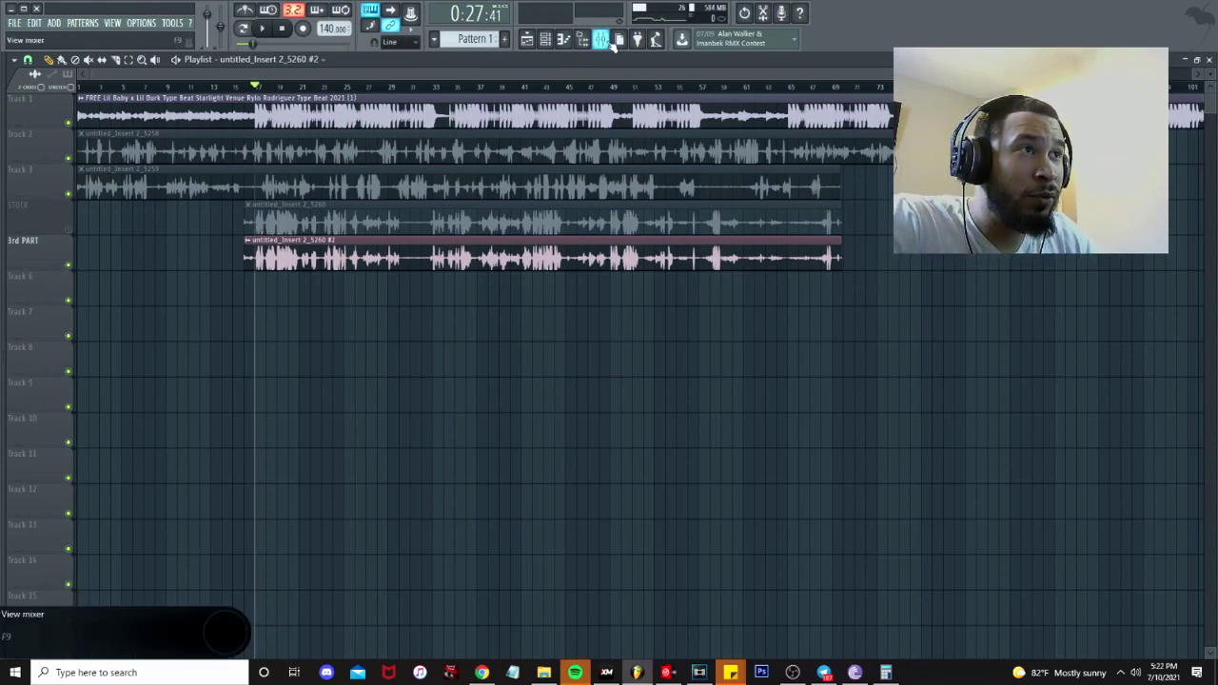
Show the VERSE insert's stock chain in the mixer and briefly view its Auto-Tune Evo.
left_click(600, 39)
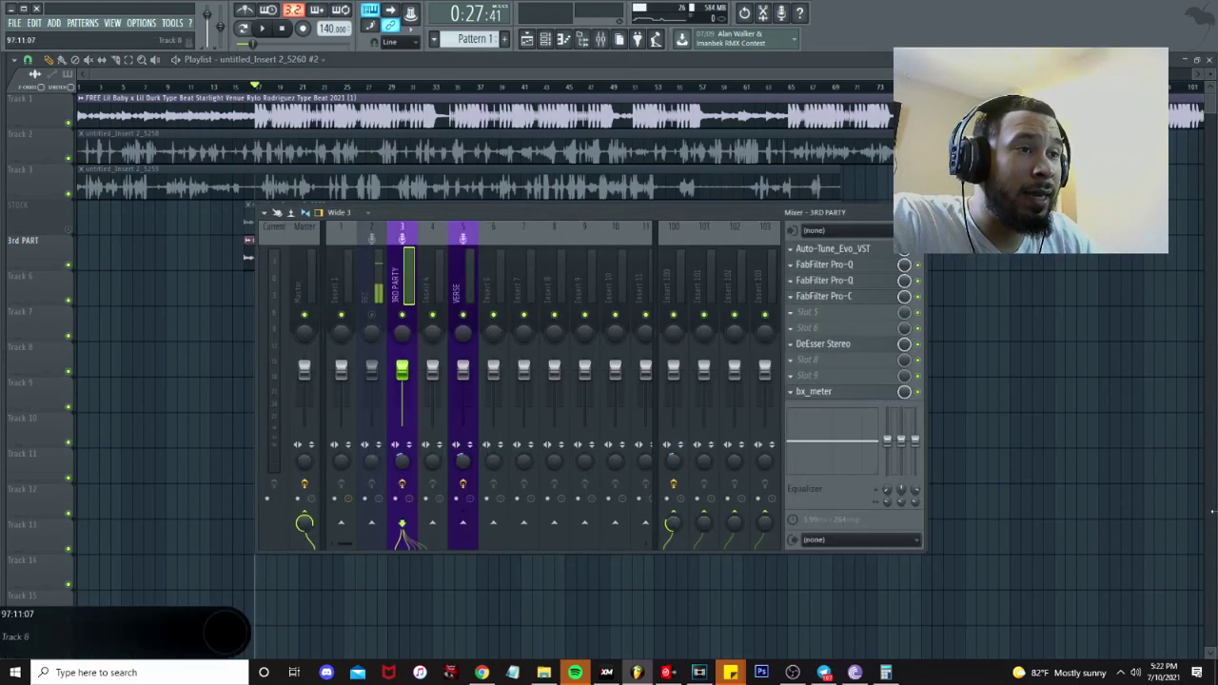
left_click(459, 295)
left_click(861, 249)
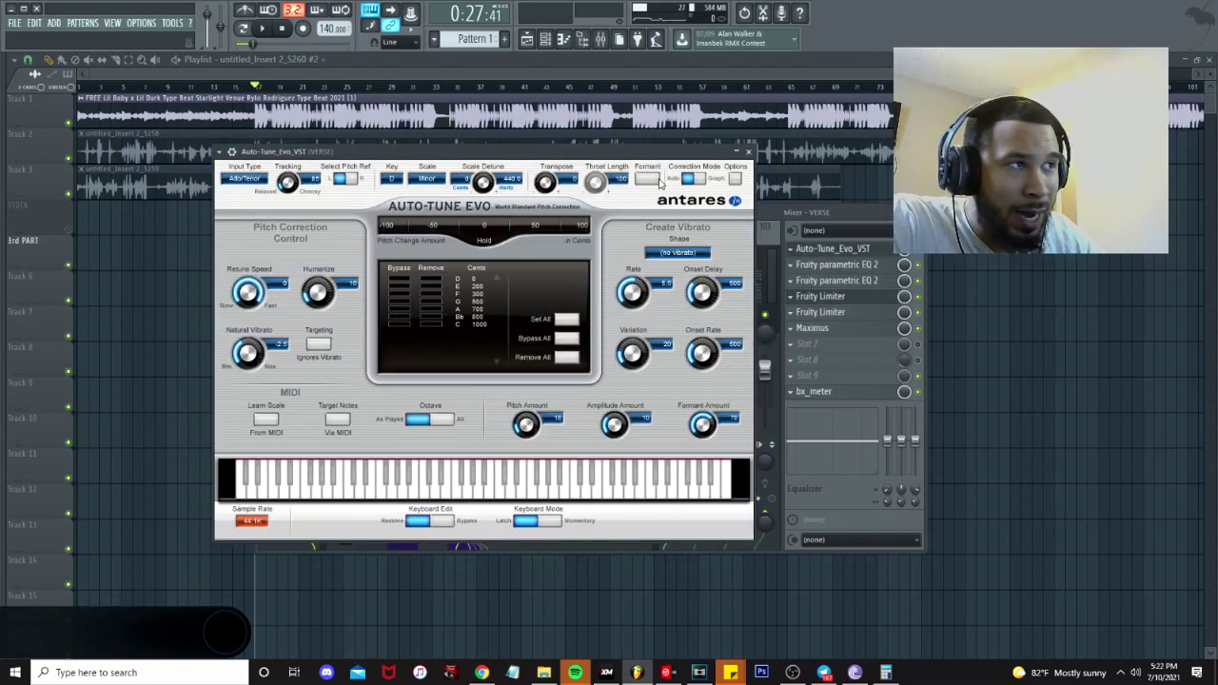
left_click(749, 153)
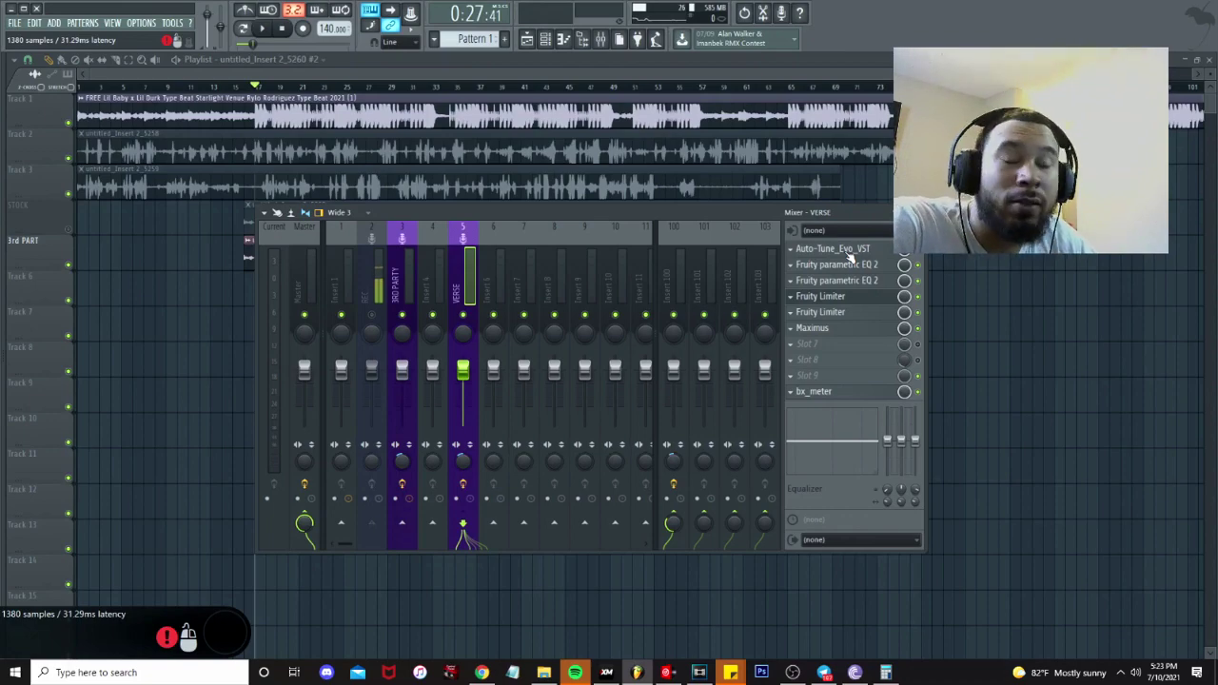
Open the VERSE insert's Fruity parametric EQ 2 and Fruity Limiter windows.
left_click(837, 280)
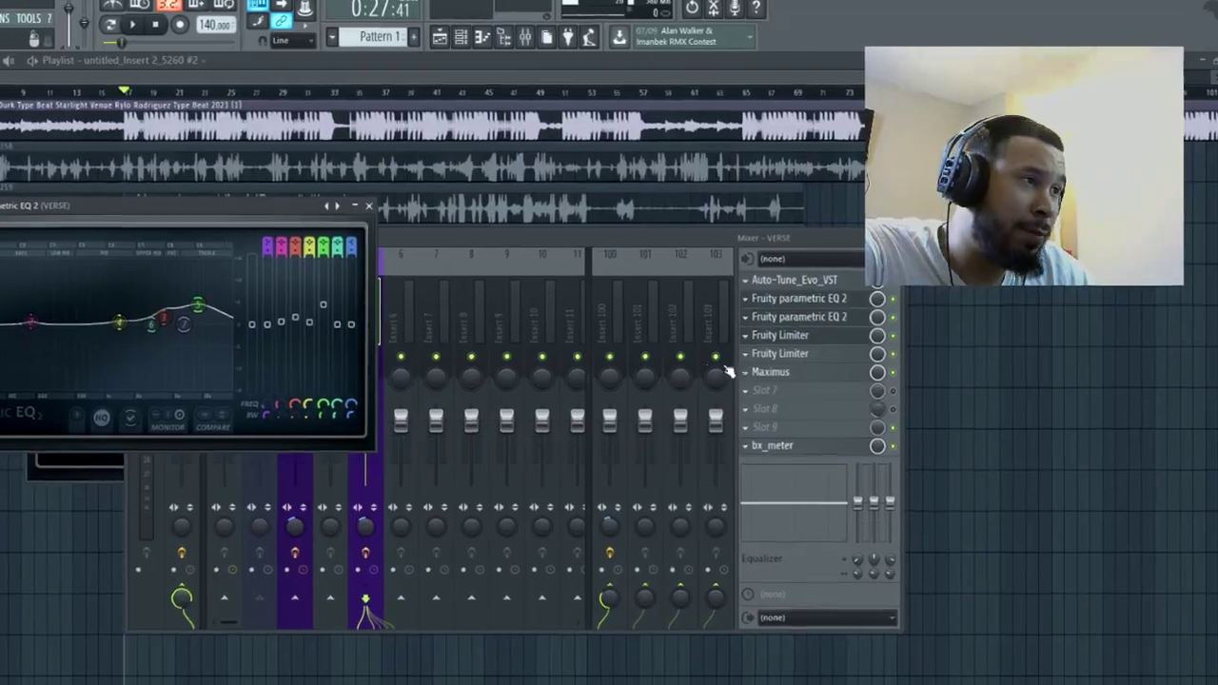
left_click(775, 353)
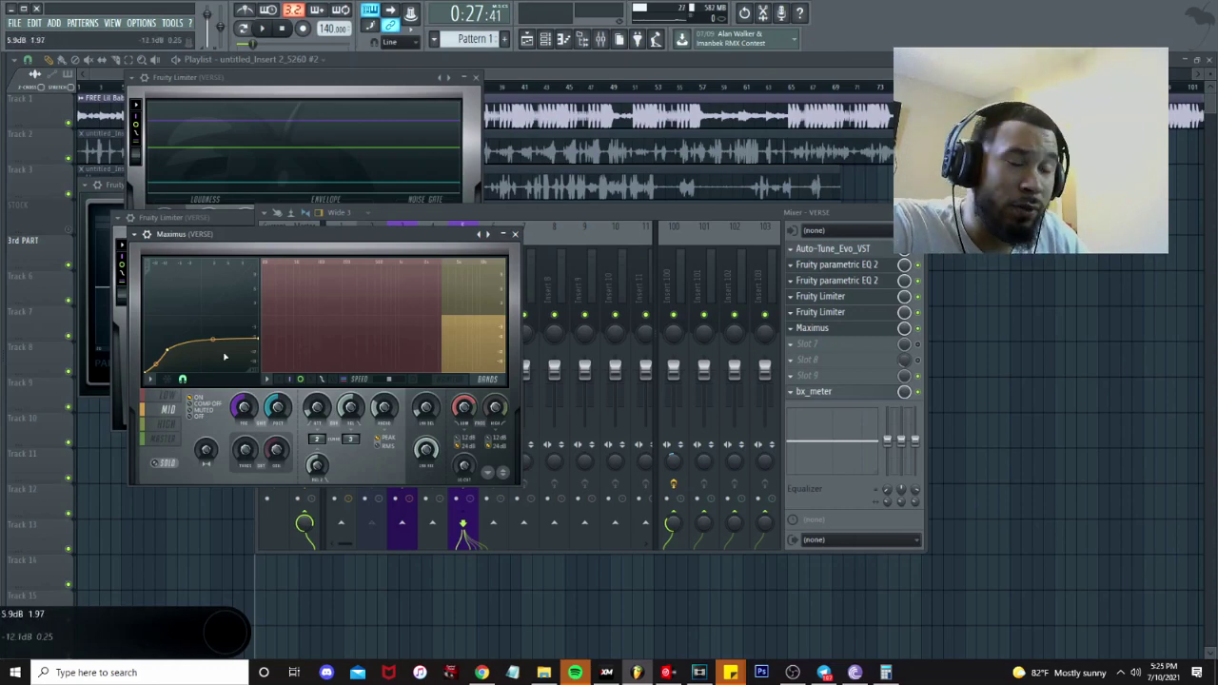
Browse the Maximus preset list, dismiss it, and close the Maximus window.
right_click(489, 235)
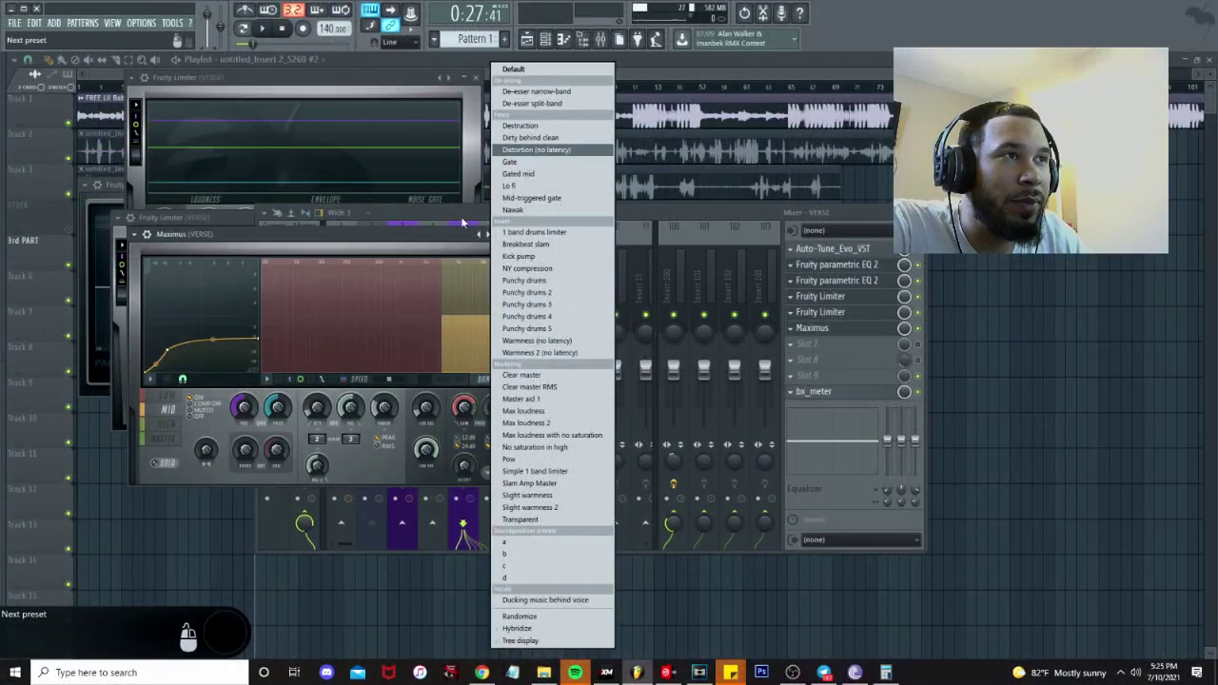
left_click(400, 249)
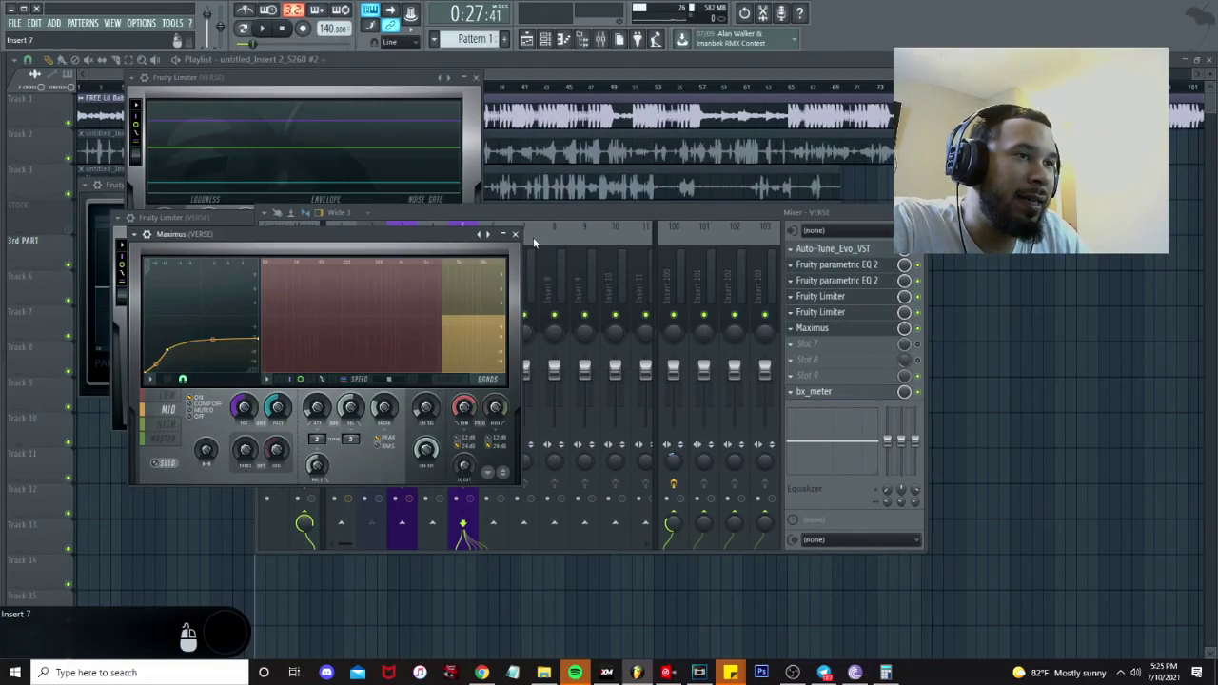
left_click(515, 234)
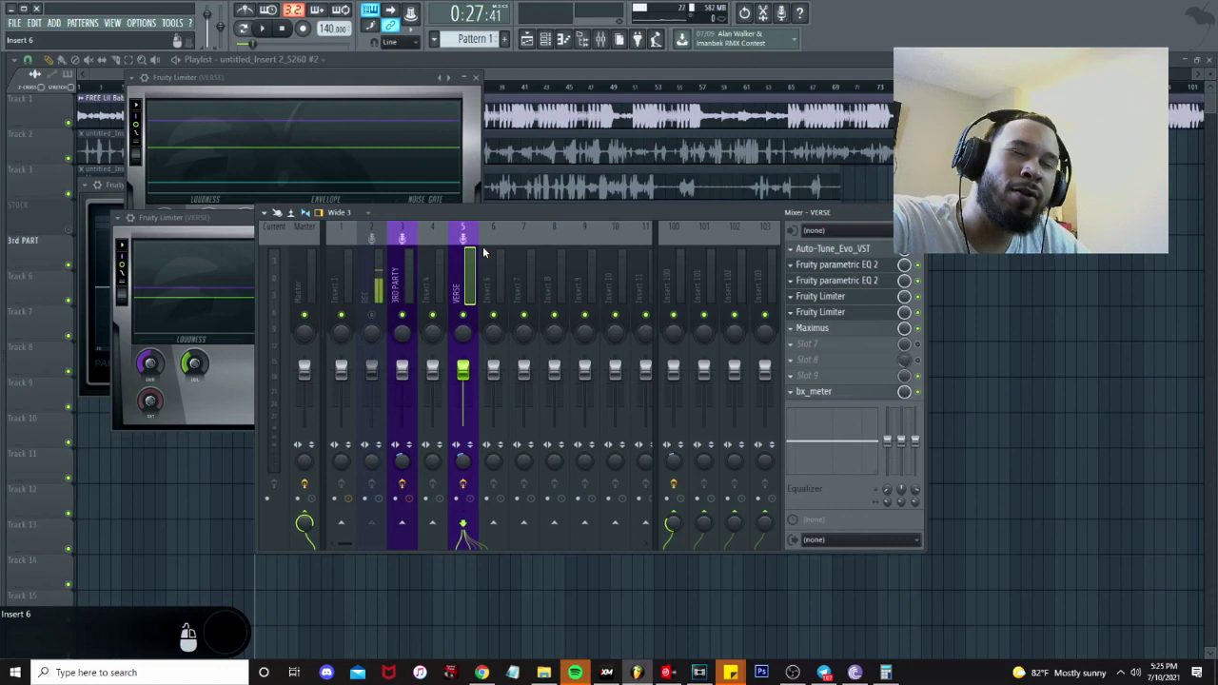
View the 3RD PARTY insert's FabFilter chain in the Mixer, then close the Mixer.
left_click(400, 278)
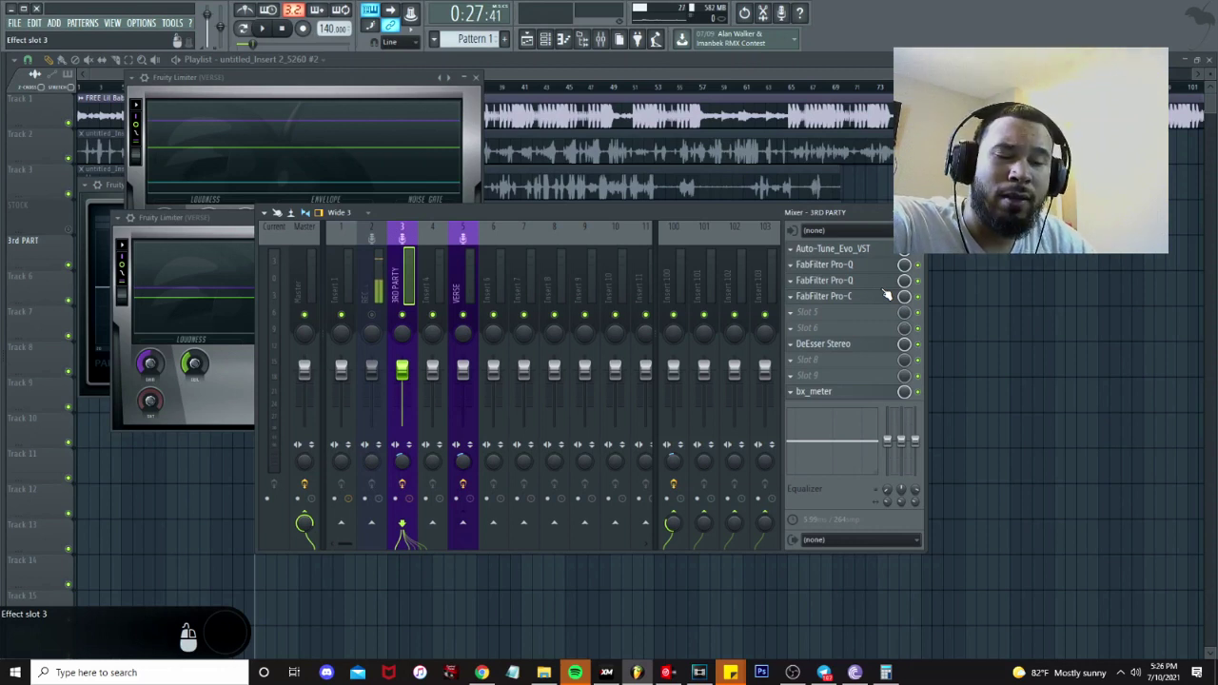
left_click(853, 279)
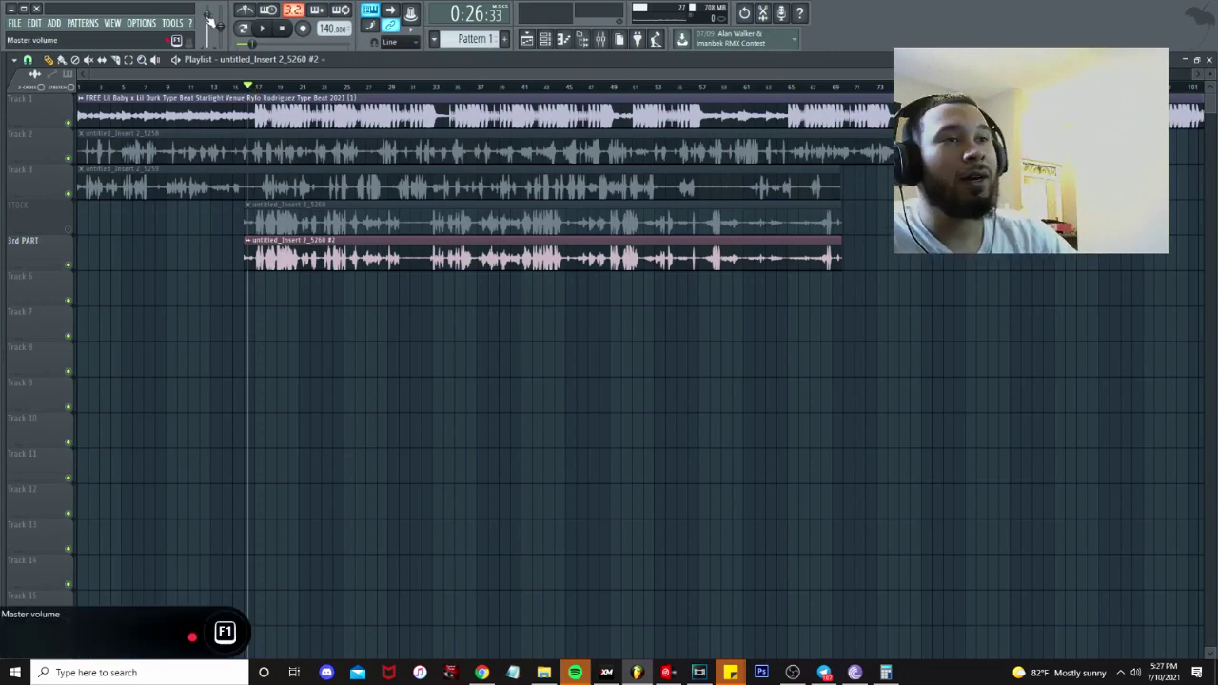
Play the beat and vocal takes while briefly showing the 3RD PARTY mixer chain, then return to the playlist.
key("space")
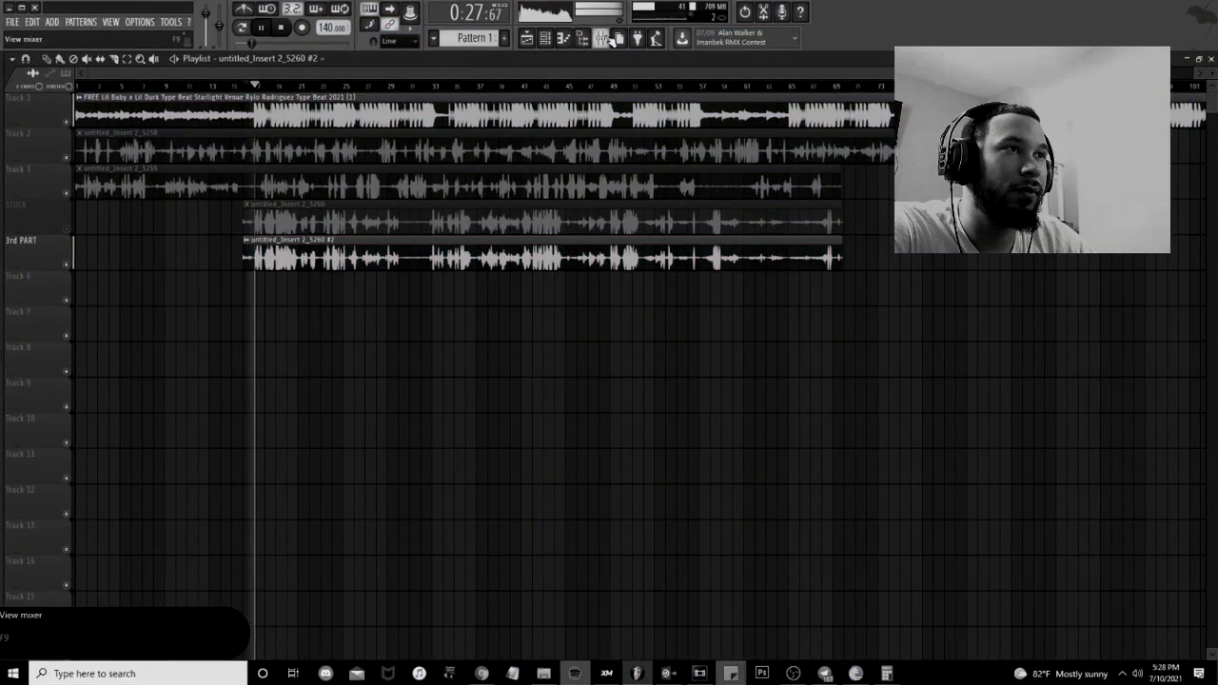
left_click(600, 38)
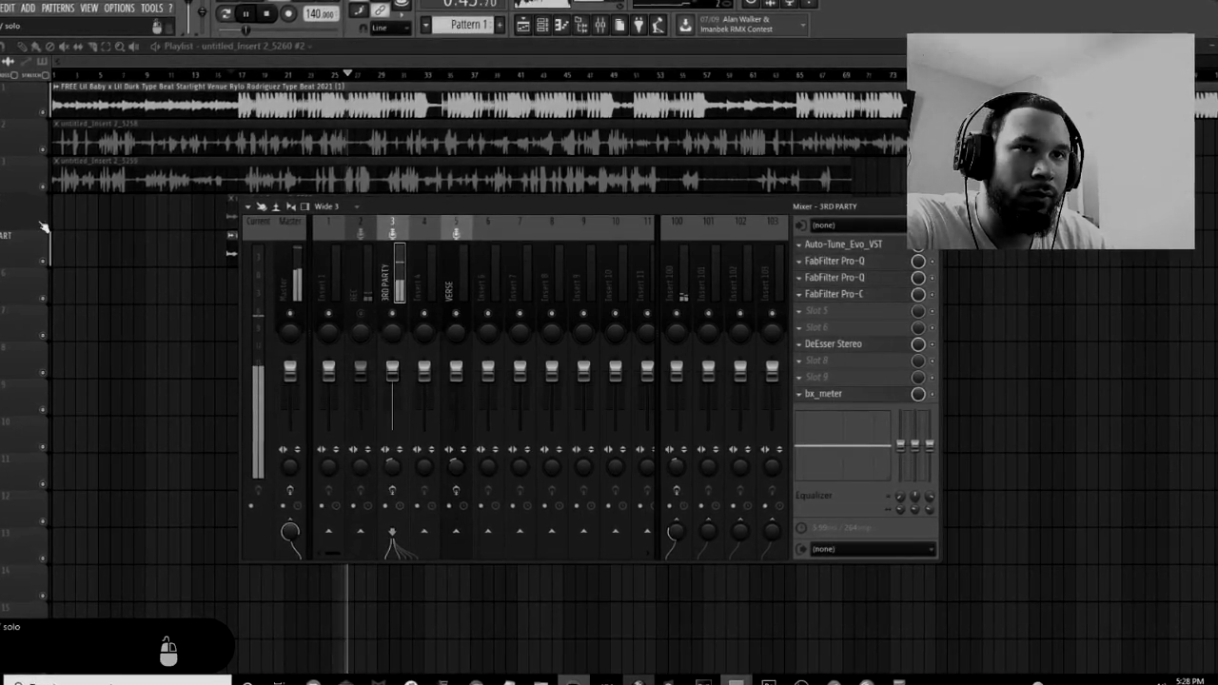
key("F9")
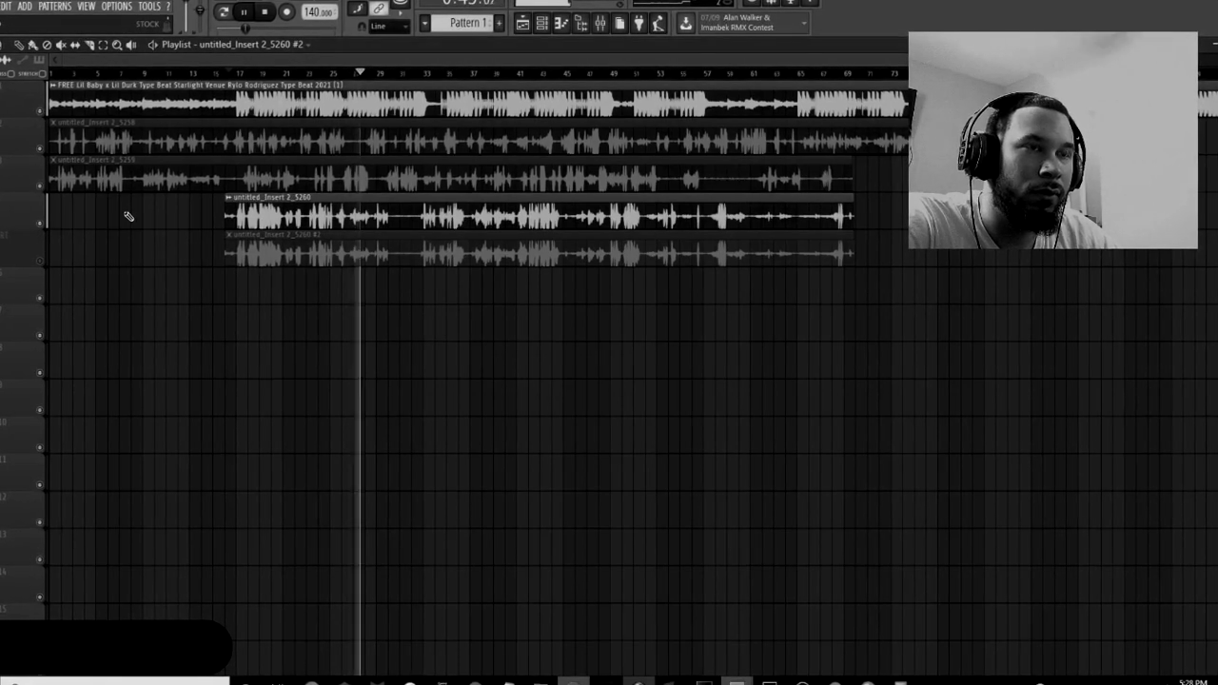